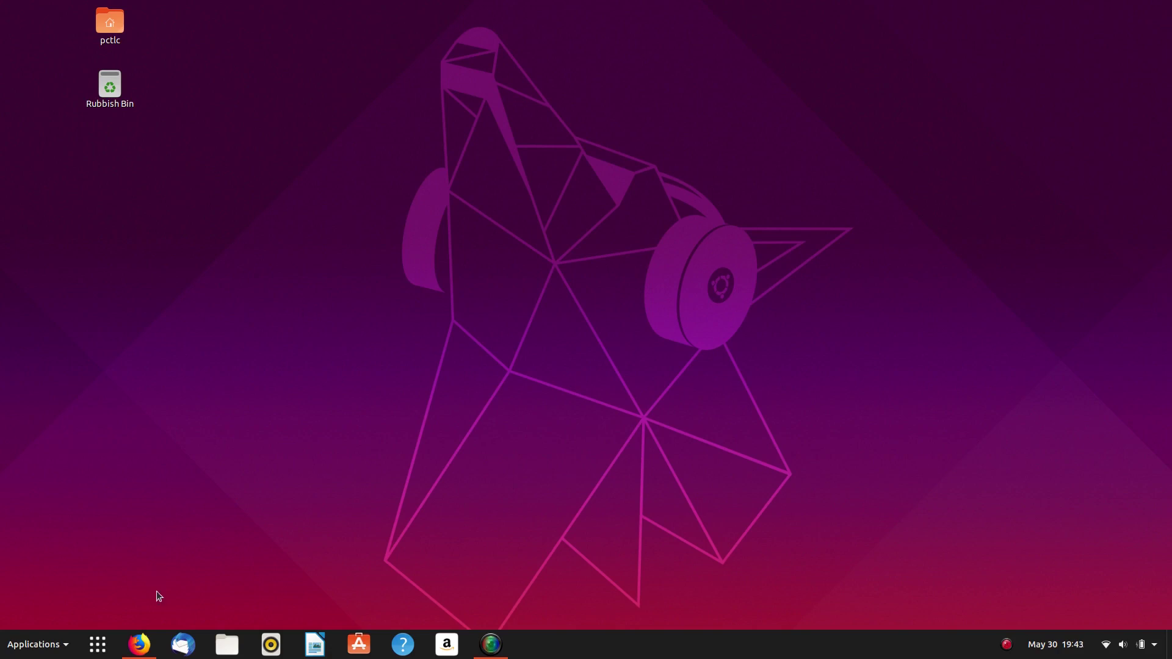
# Bring up Firefox, open the OMG! Ubuntu 'Snapception' article and scroll through it
pyautogui.click(139, 642)
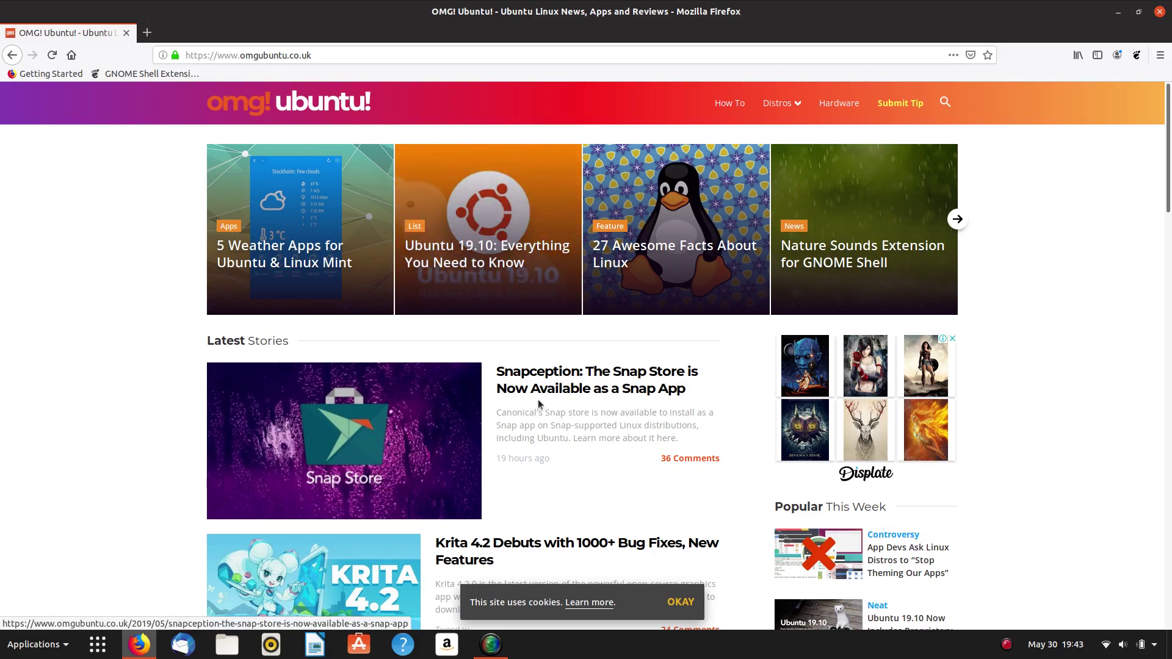
pyautogui.click(562, 373)
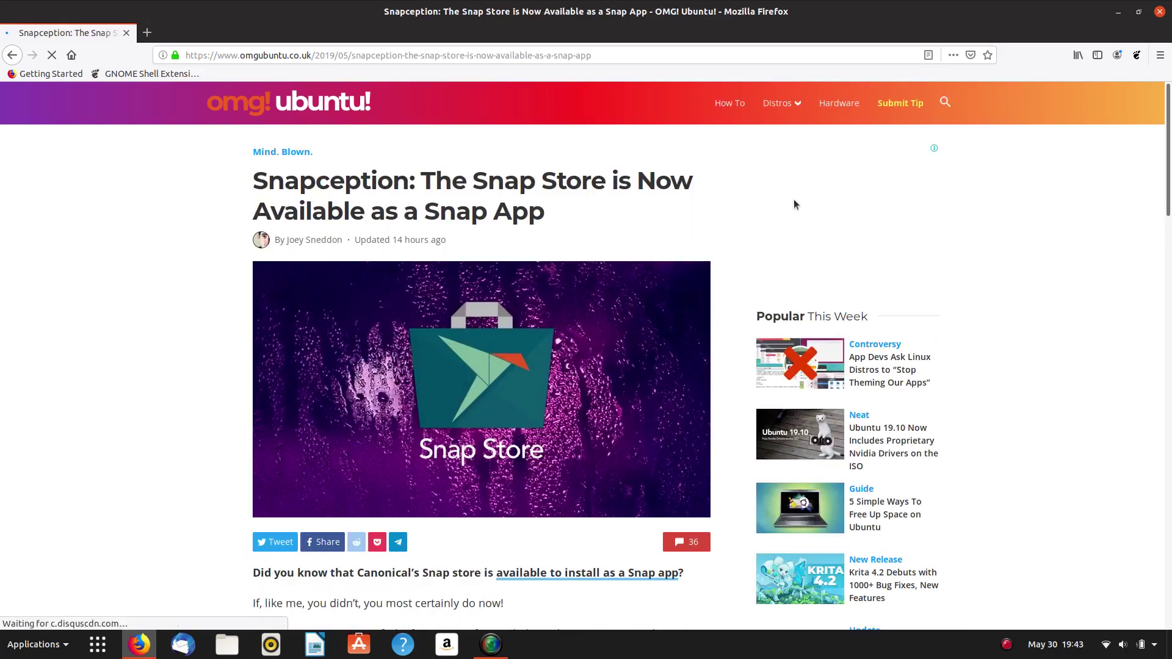
pyautogui.scroll(-3, 794, 199)
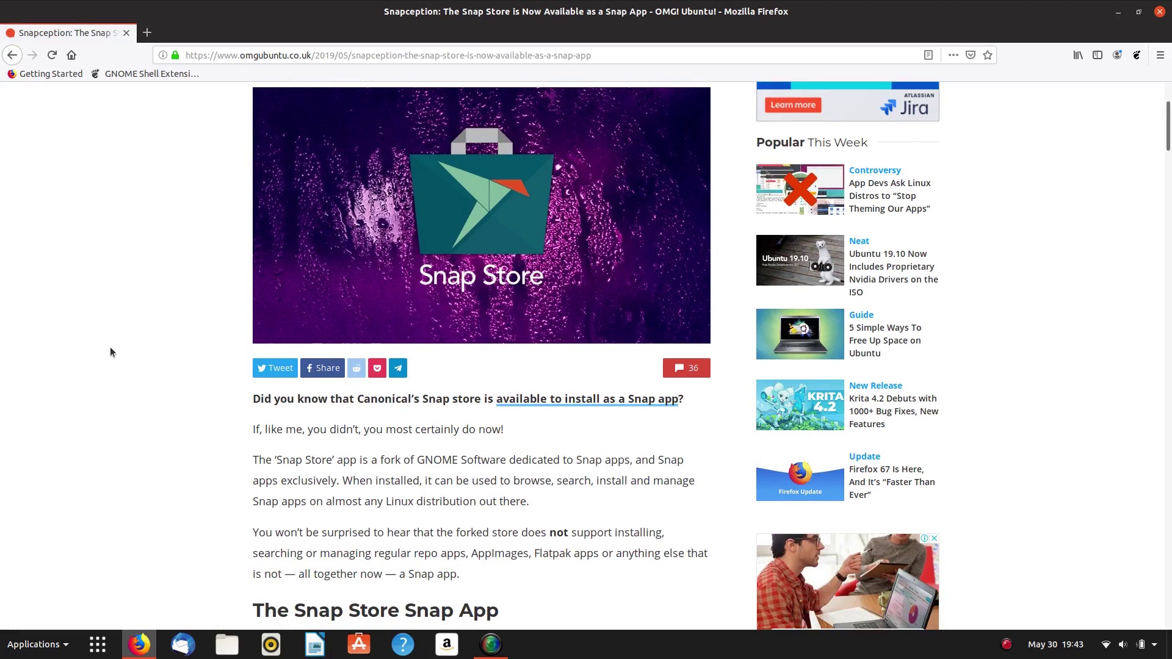
pyautogui.scroll(-3, 109, 352)
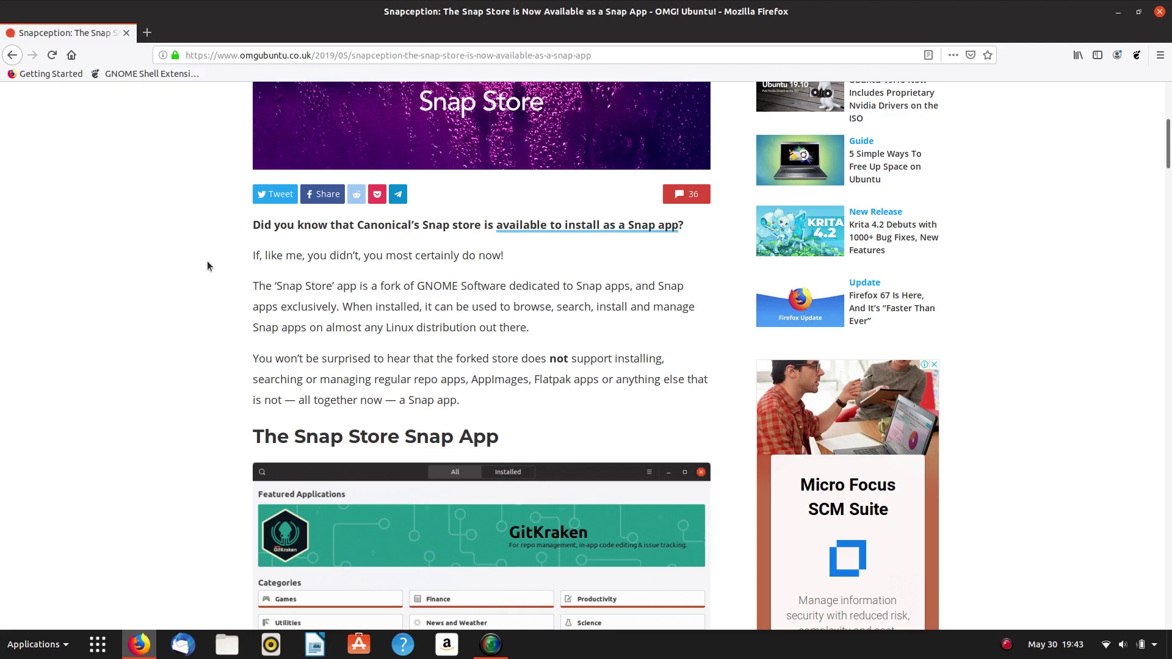
pyautogui.scroll(-3, 206, 262)
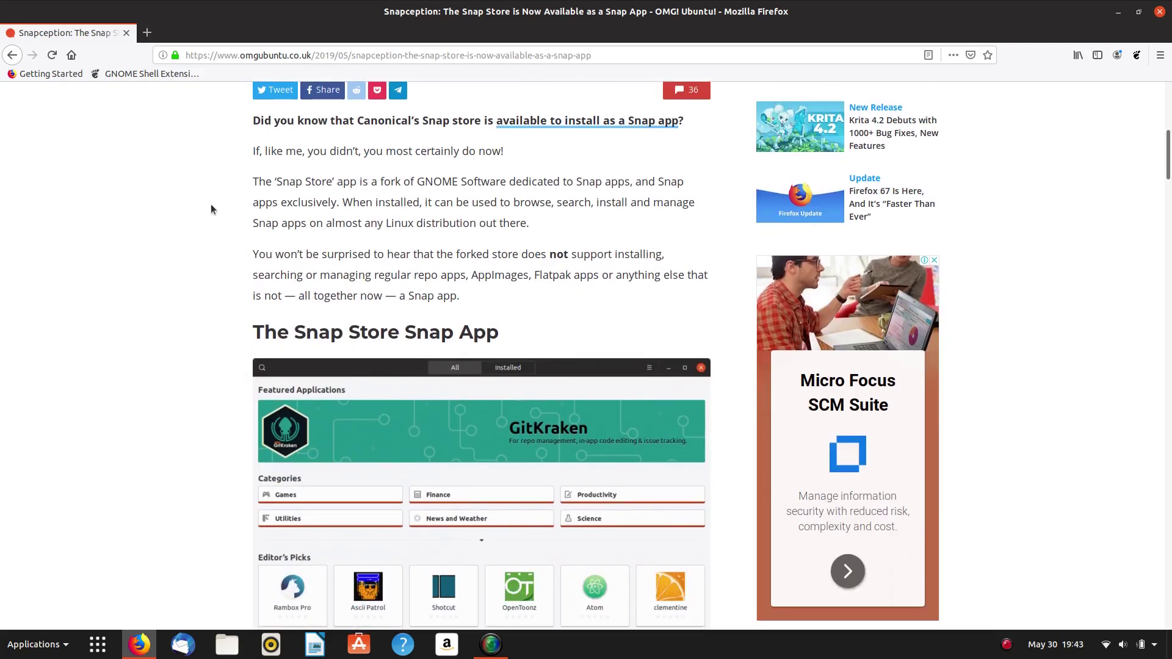
pyautogui.scroll(4, 210, 208)
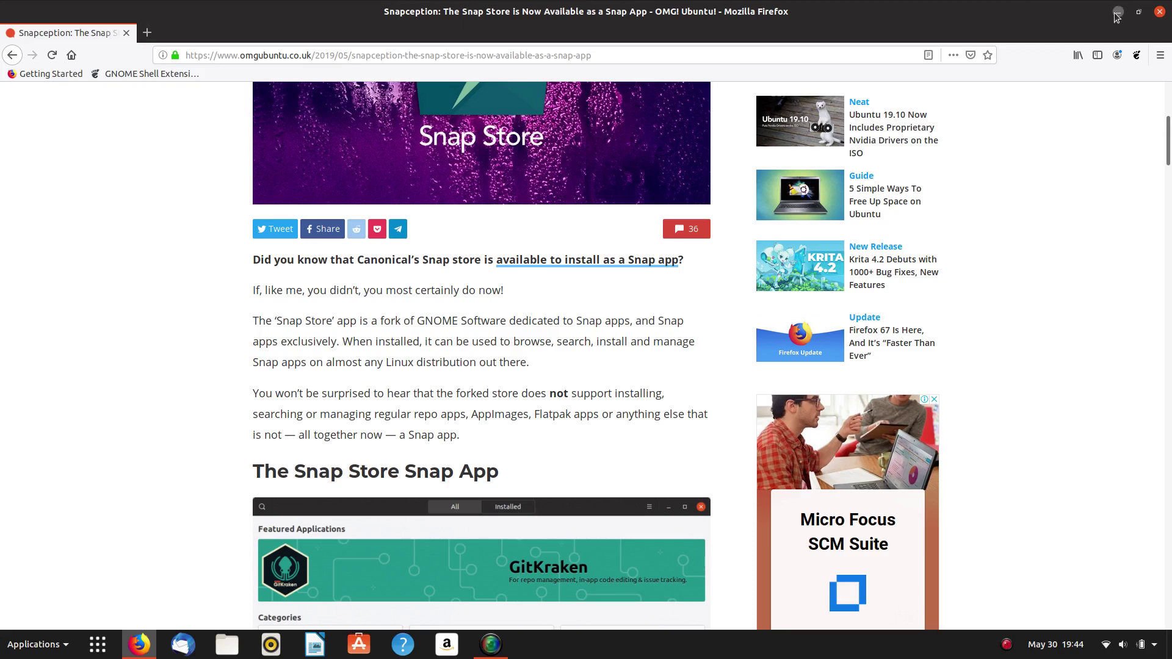
# Scroll down to the 'Get the Snap Store' section showing sudo snap install snap-store
pyautogui.scroll(-15, 686, 266)
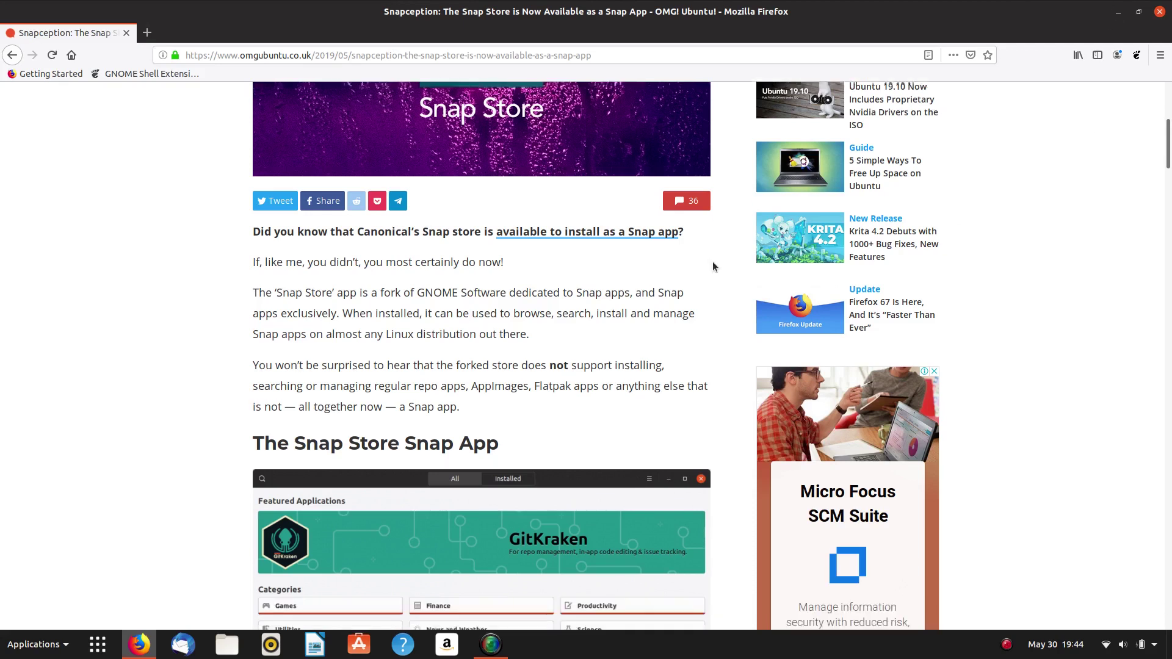
pyautogui.scroll(-10, 490, 330)
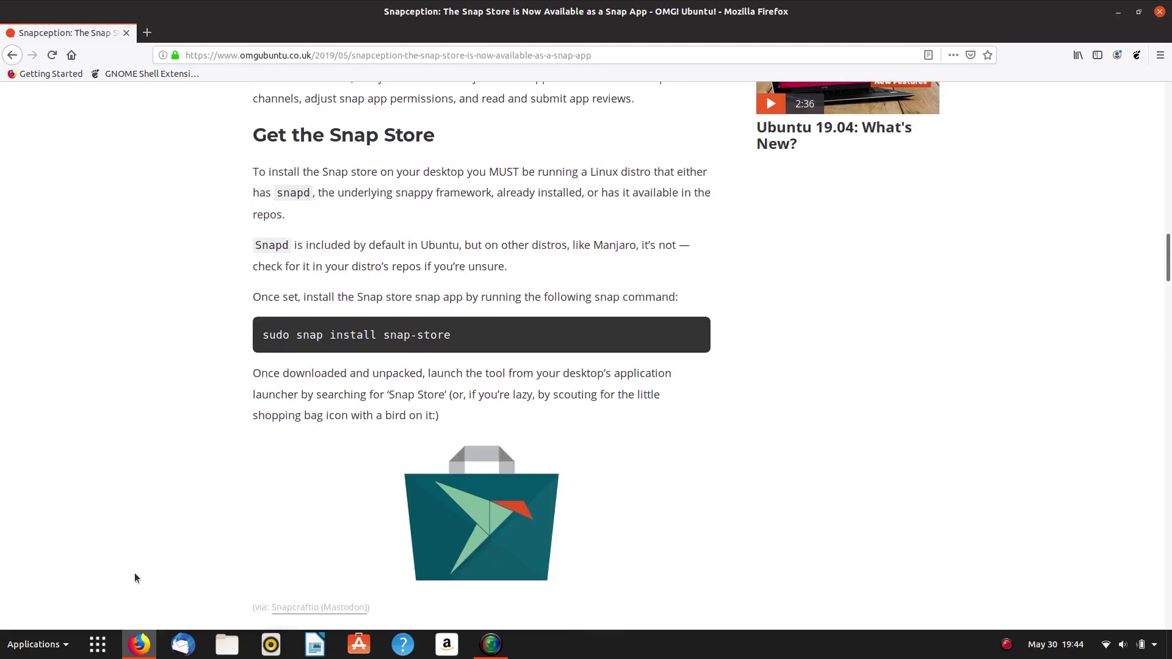
# Find Terminal via a 'ter' search, add it to Favorites, and launch a Terminal window from the dock
pyautogui.press('super')
pyautogui.write('ter')
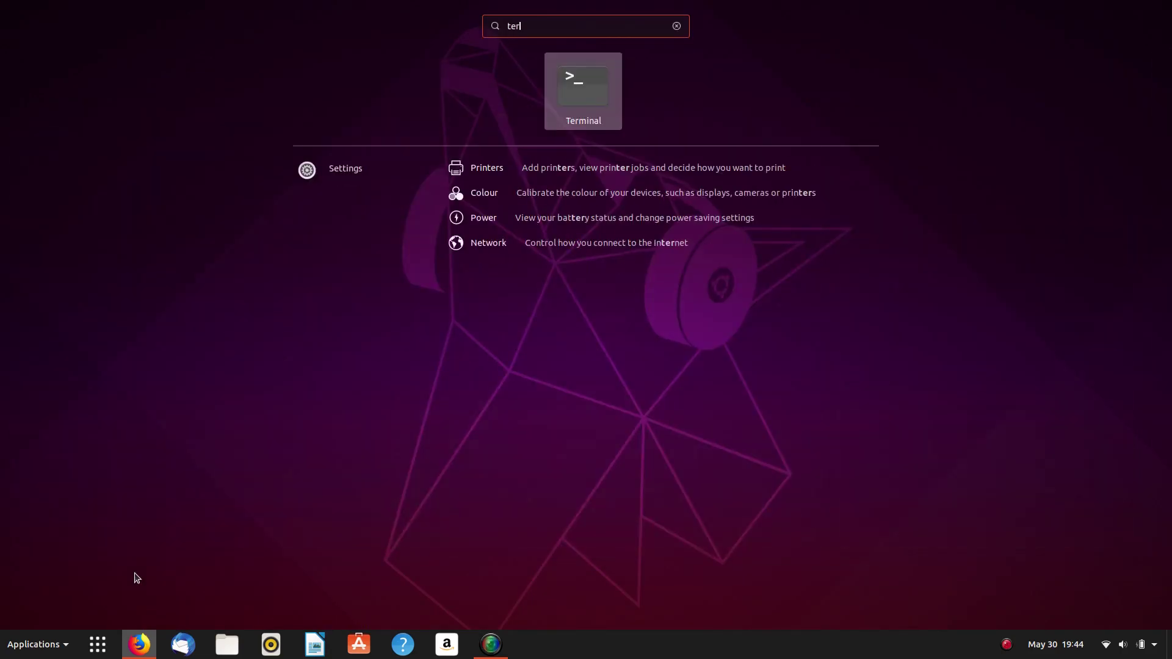
pyautogui.rightClick(583, 101)
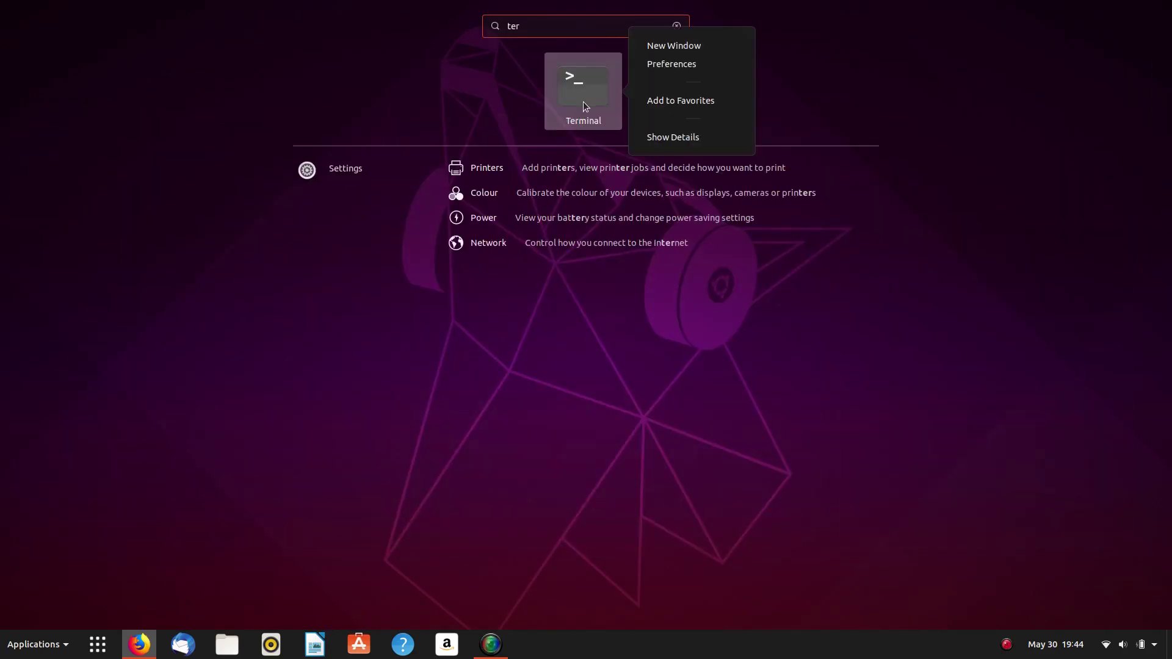
pyautogui.click(679, 98)
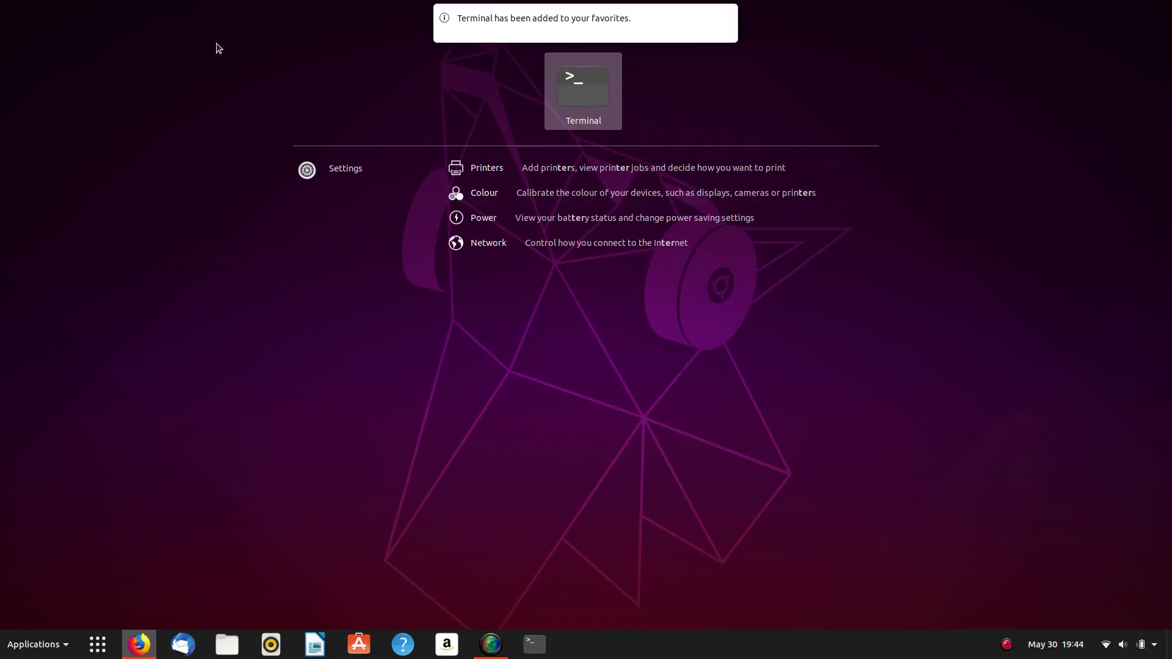
pyautogui.click(725, 16)
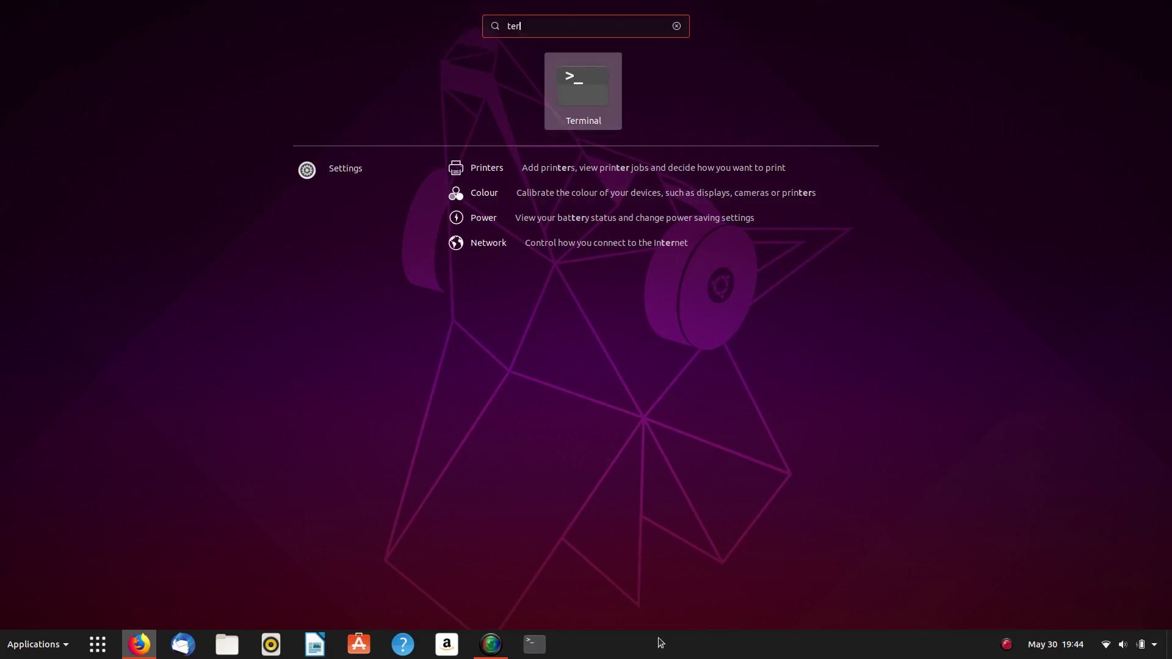
pyautogui.click(535, 644)
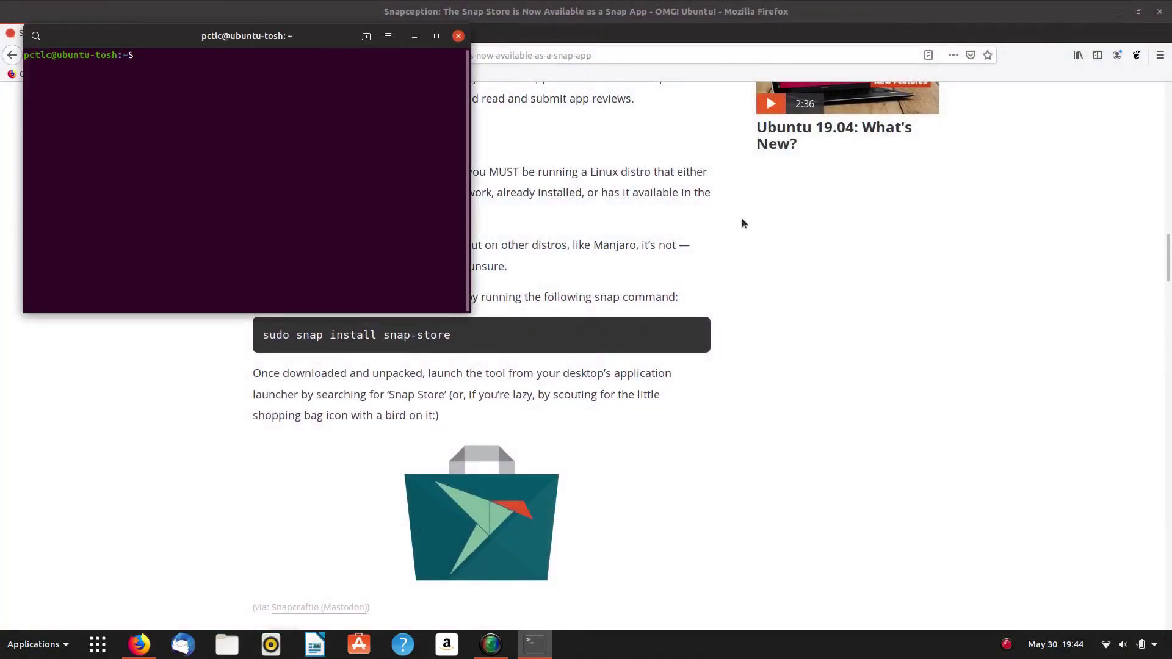
# Copy the 'sudo snap install snap-store' command from the article
pyautogui.tripleClick(309, 335)
pyautogui.rightClick(310, 336)
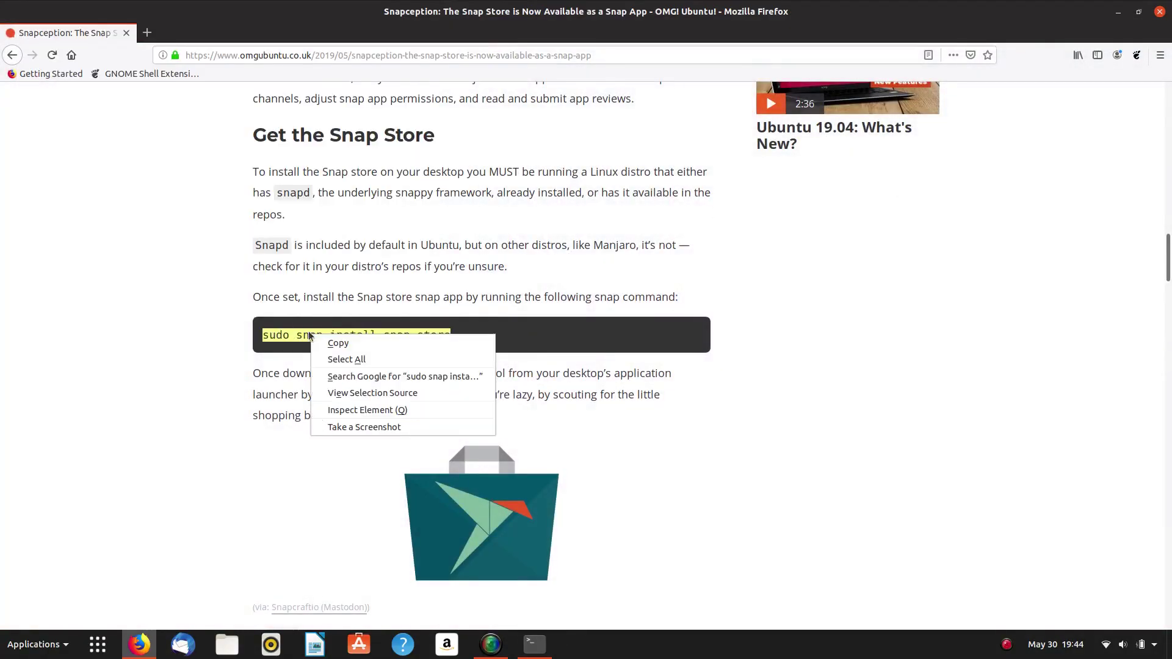
pyautogui.click(338, 343)
# Paste the command into Terminal, run it and enter the sudo password
pyautogui.click(535, 644)
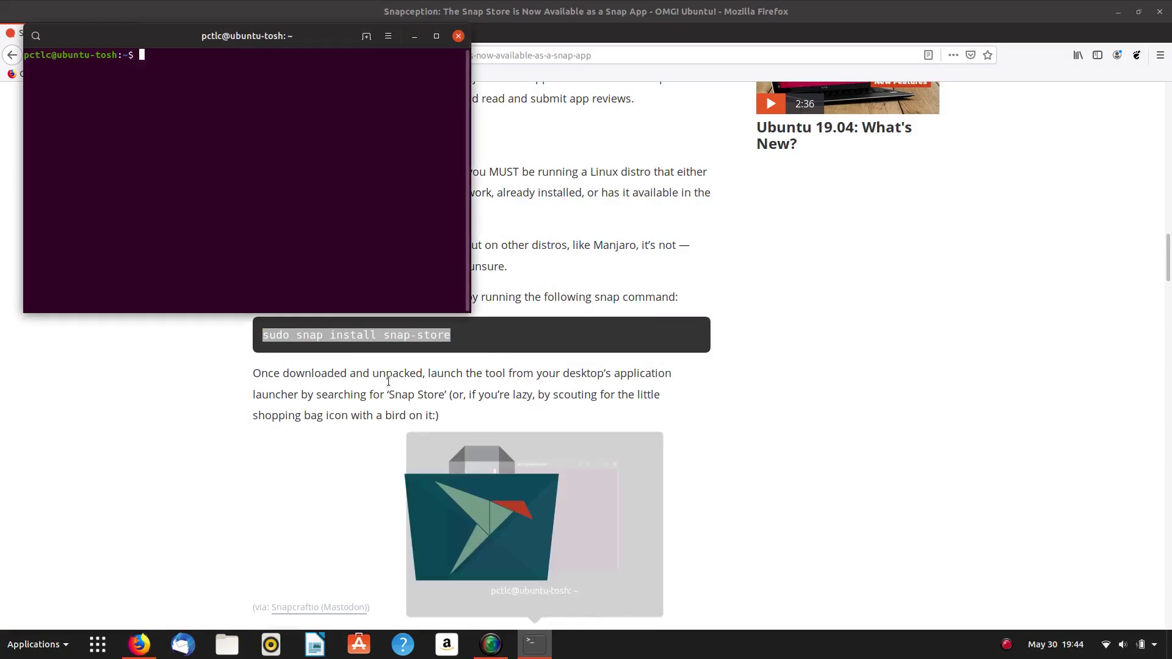
pyautogui.rightClick(166, 57)
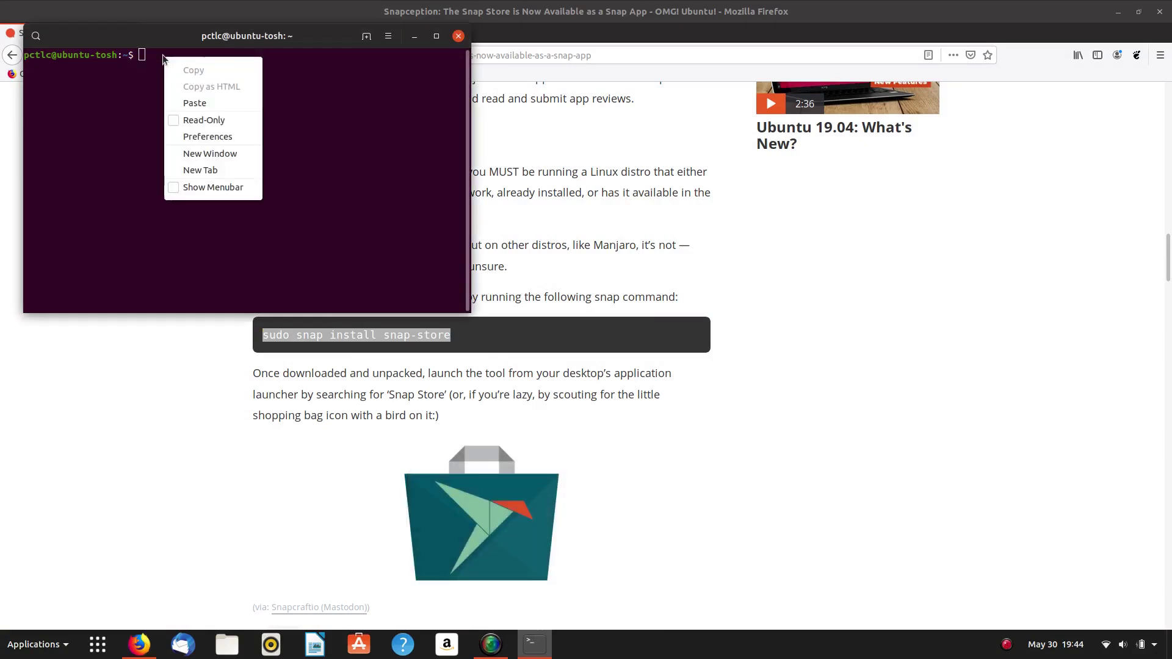
pyautogui.click(205, 104)
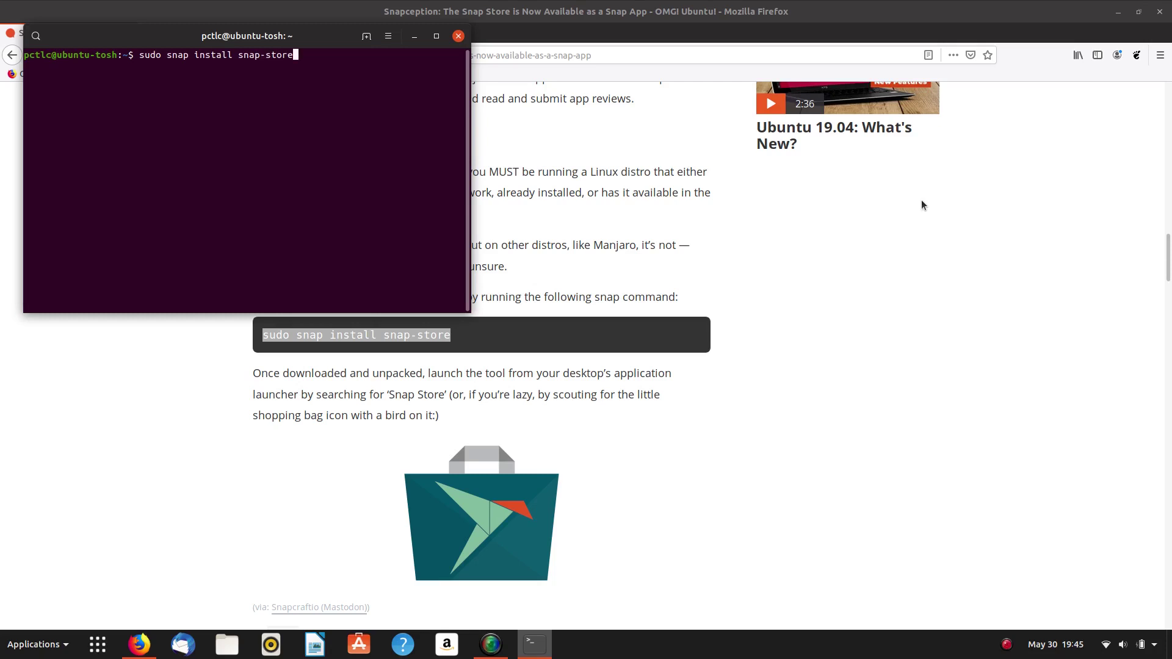
pyautogui.press('Return')
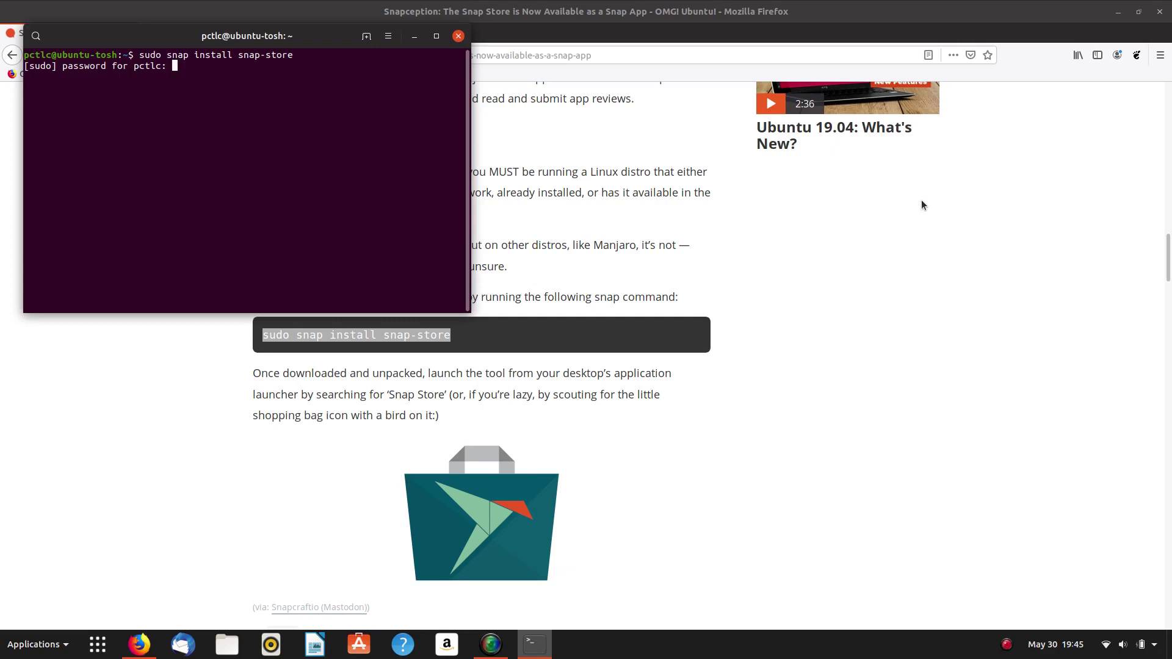
pyautogui.press('Return')
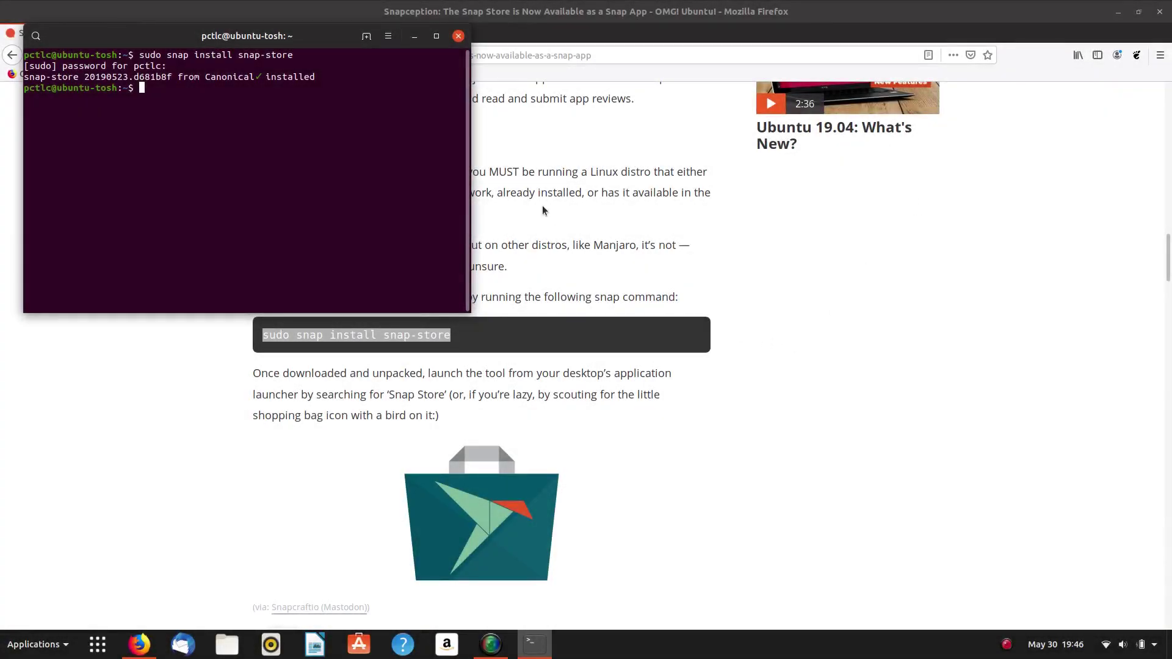
# Close Terminal, minimize Firefox and launch Snap Store from the activities search
pyautogui.click(459, 37)
pyautogui.click(1117, 12)
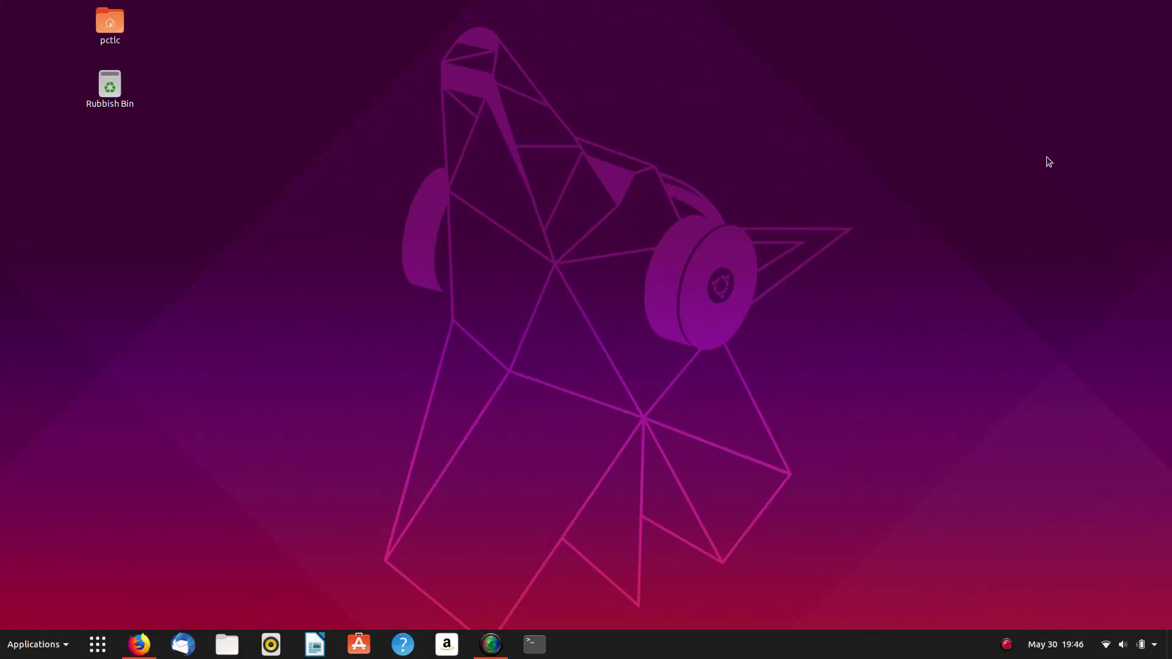
pyautogui.press('super')
pyautogui.write('snal')
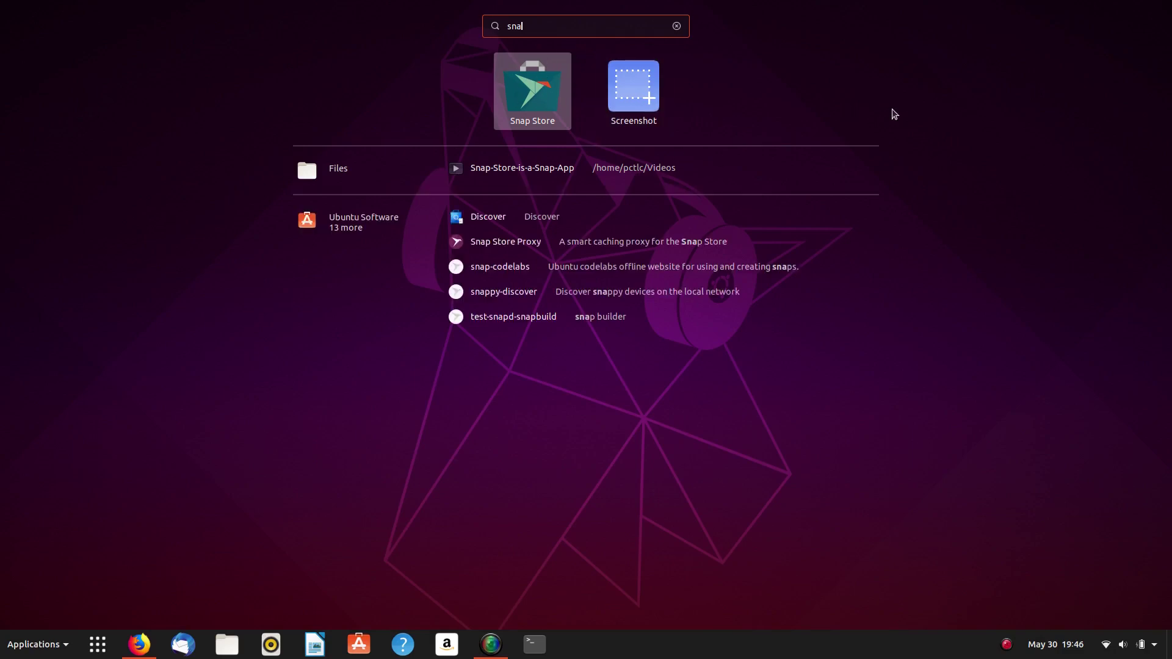
pyautogui.press('Return')
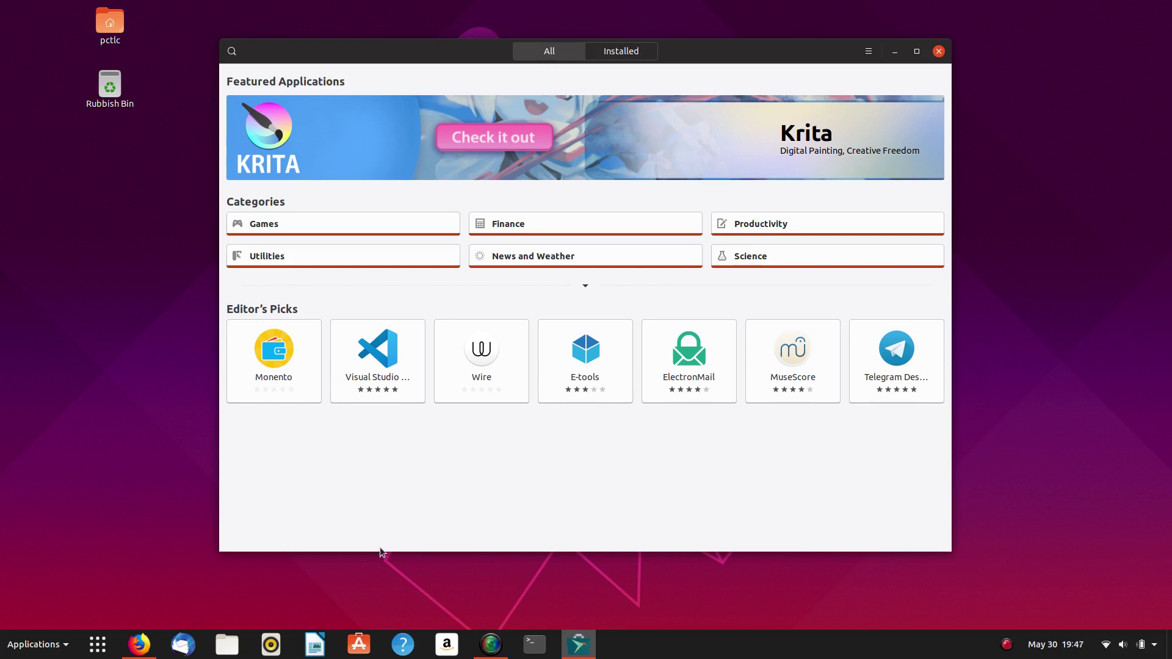
pyautogui.click(358, 645)
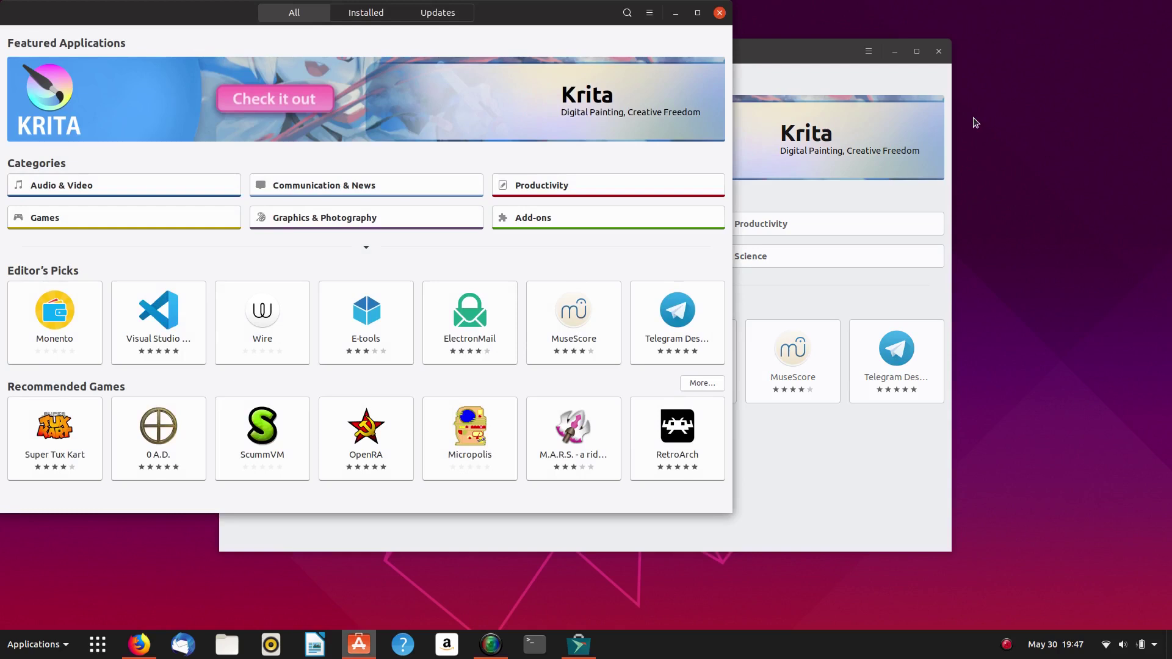
pyautogui.moveTo(518, 15); pyautogui.dragTo(756, 92)
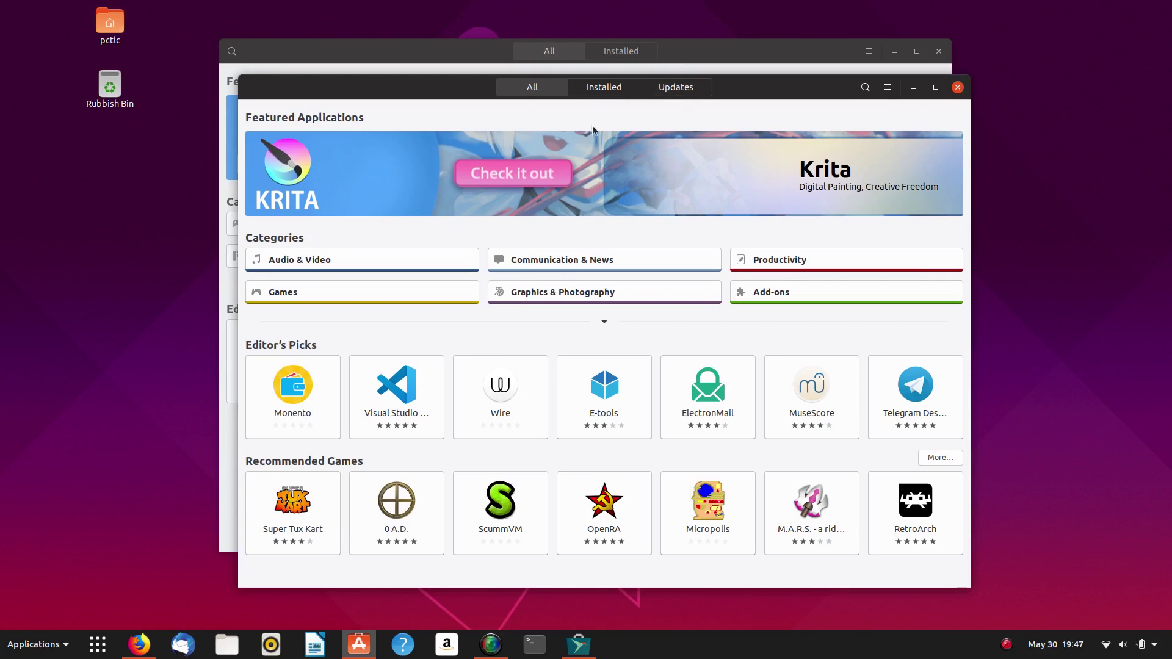
pyautogui.moveTo(731, 83)
pyautogui.mouseDown()
pyautogui.moveTo(840, 200)
pyautogui.moveTo(993, 135)
pyautogui.moveTo(1005, 65)
pyautogui.moveTo(726, 81)
pyautogui.moveTo(739, 83)
pyautogui.mouseUp()
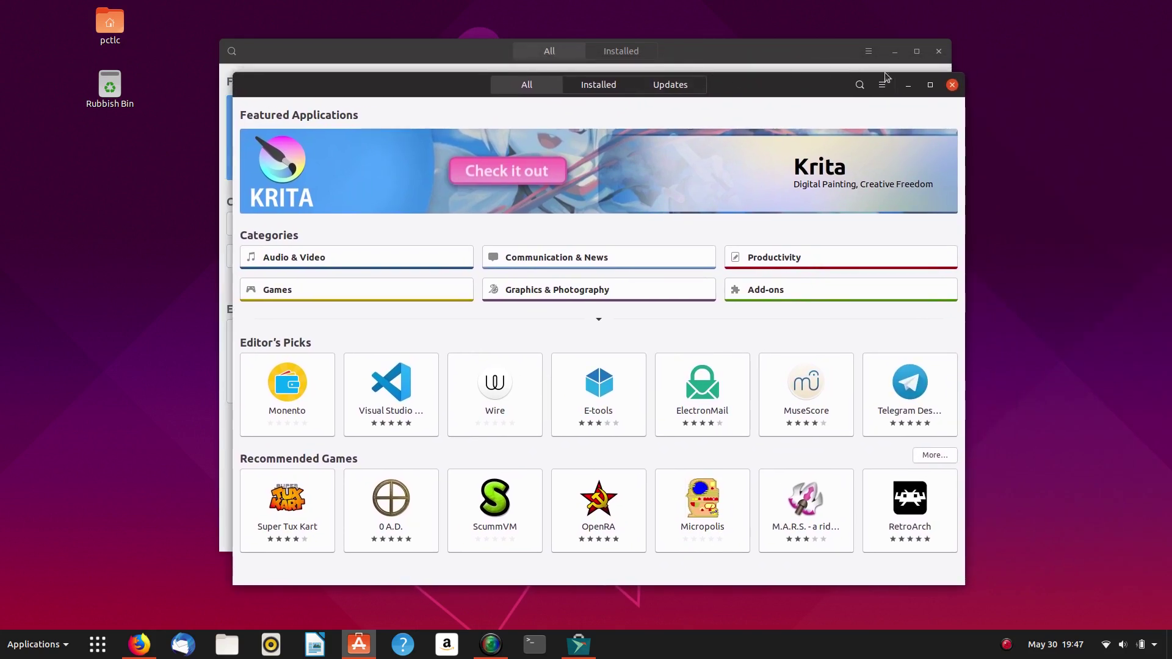
pyautogui.click(952, 85)
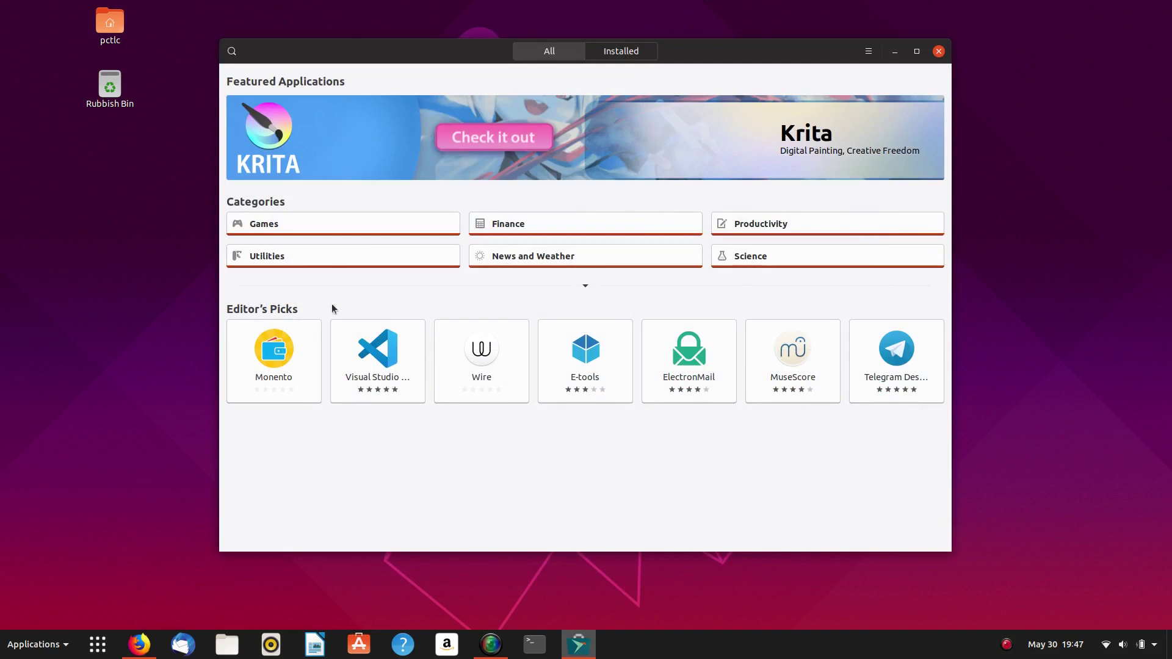
# Preview the Games, Utilities and Productivity categories, returning home after each
pyautogui.click(333, 232)
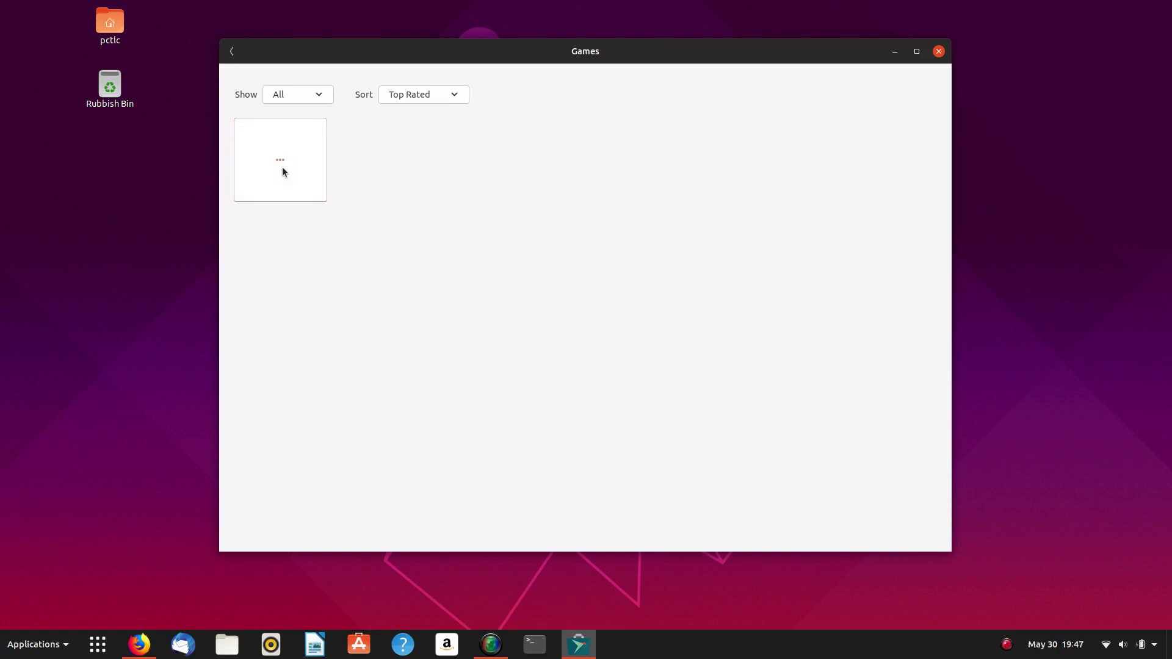
pyautogui.click(233, 52)
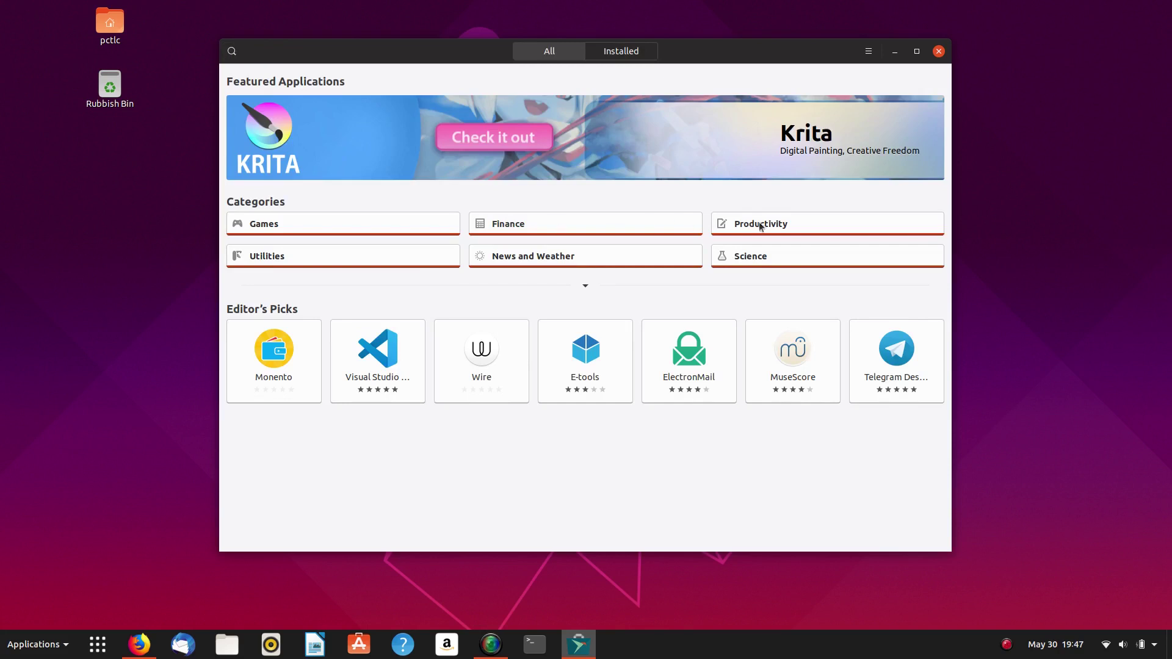
pyautogui.click(327, 260)
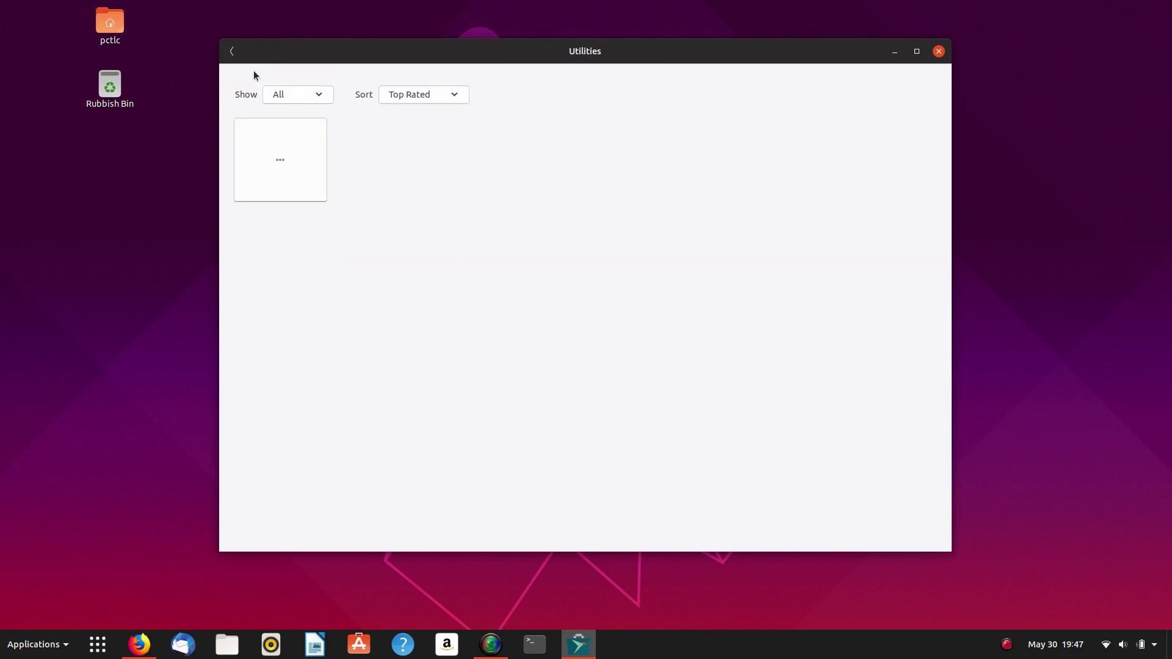
pyautogui.click(235, 53)
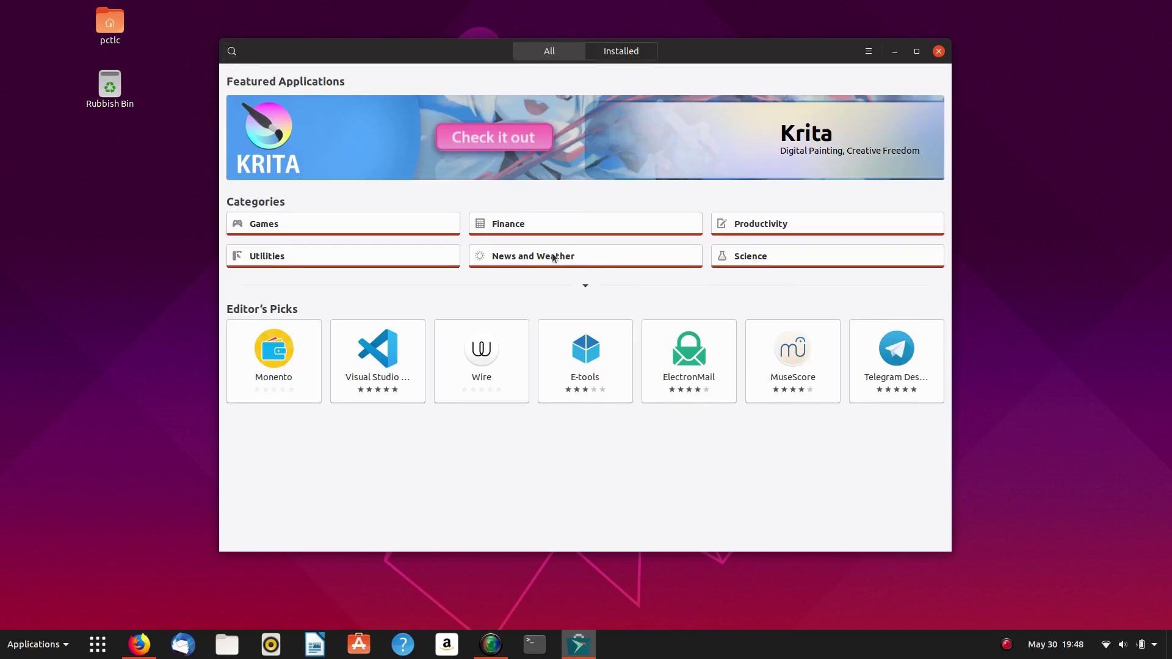
pyautogui.click(785, 225)
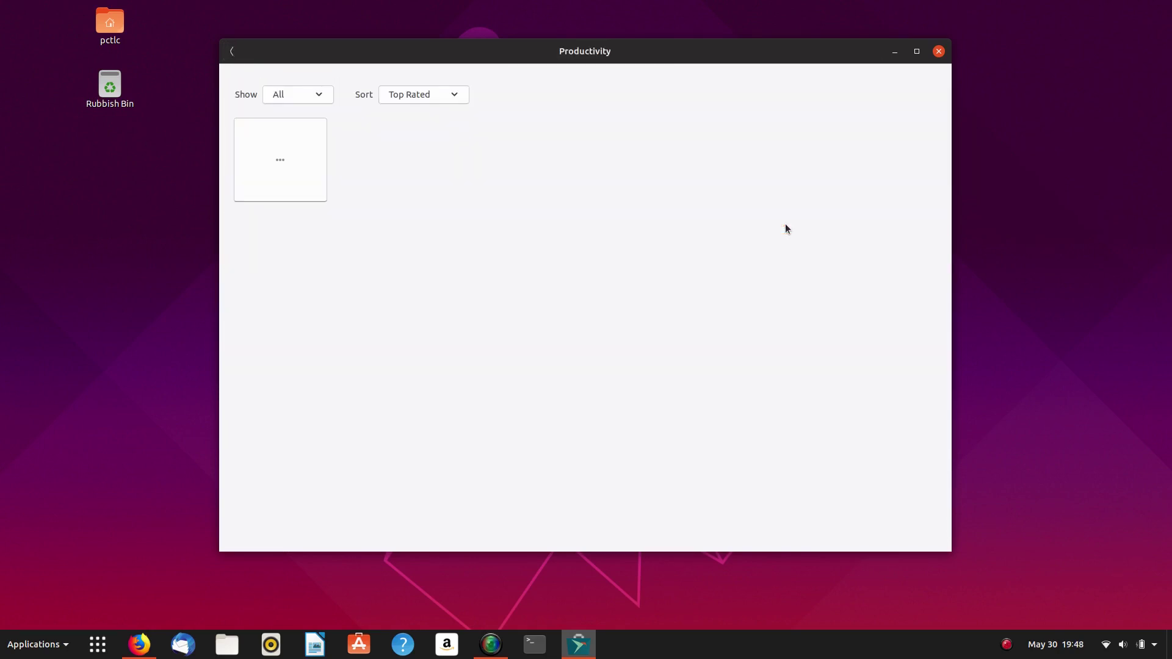
pyautogui.click(232, 53)
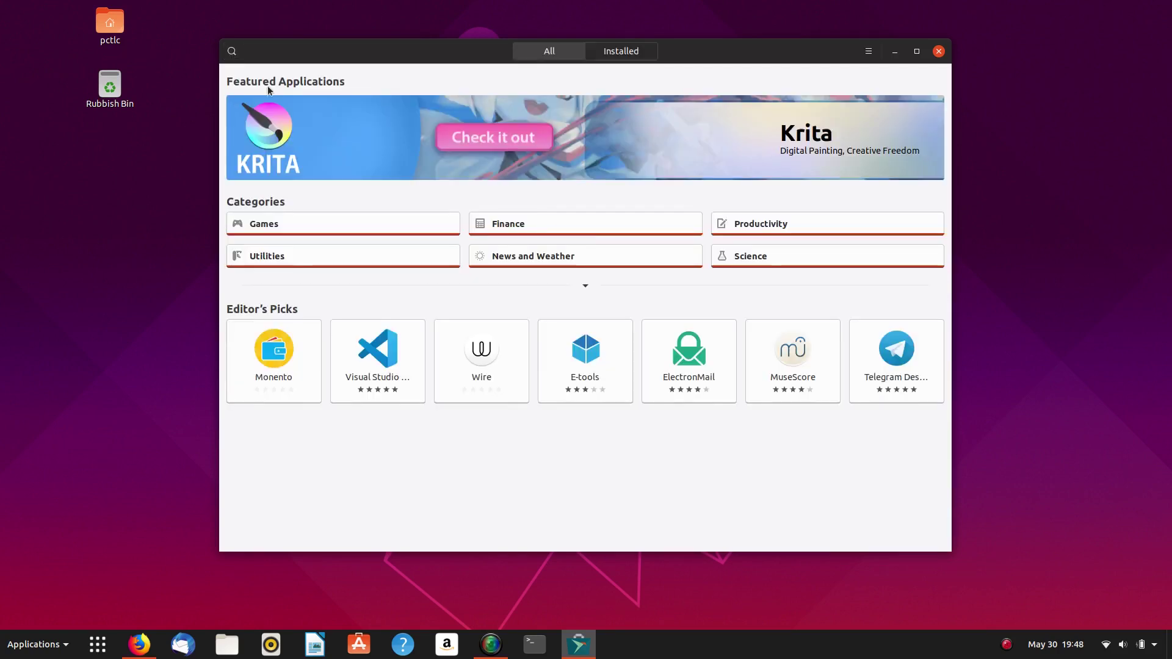
# Preview Utilities, News and Weather and Science, then expand the remaining categories
pyautogui.click(293, 261)
pyautogui.click(233, 53)
pyautogui.click(513, 257)
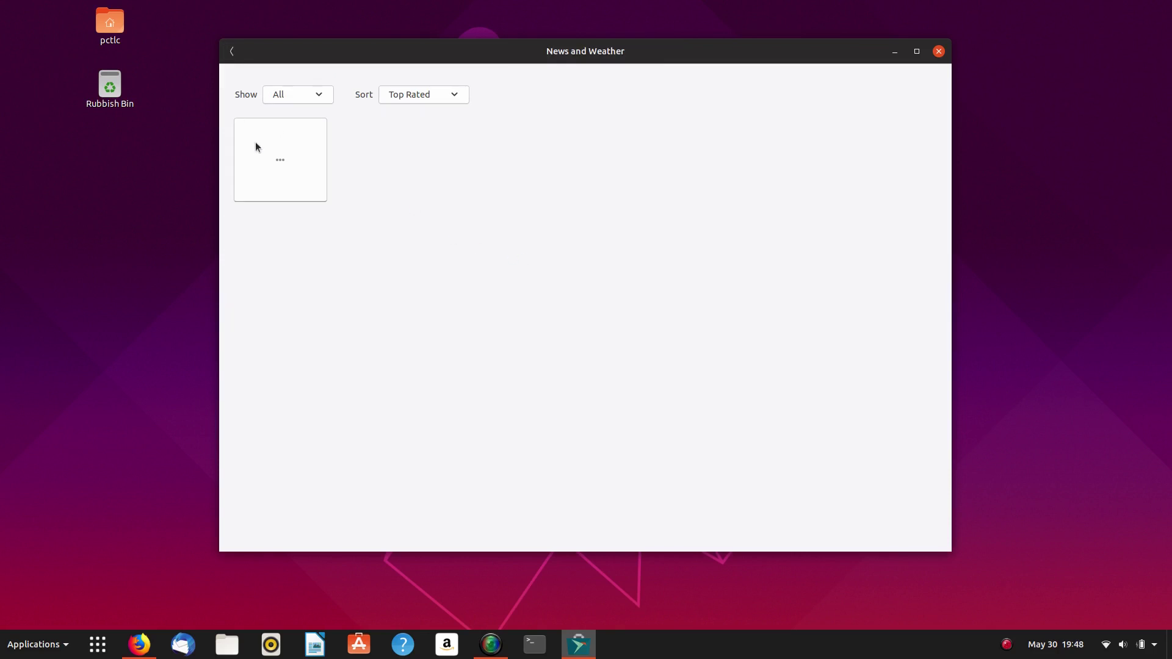
pyautogui.click(232, 53)
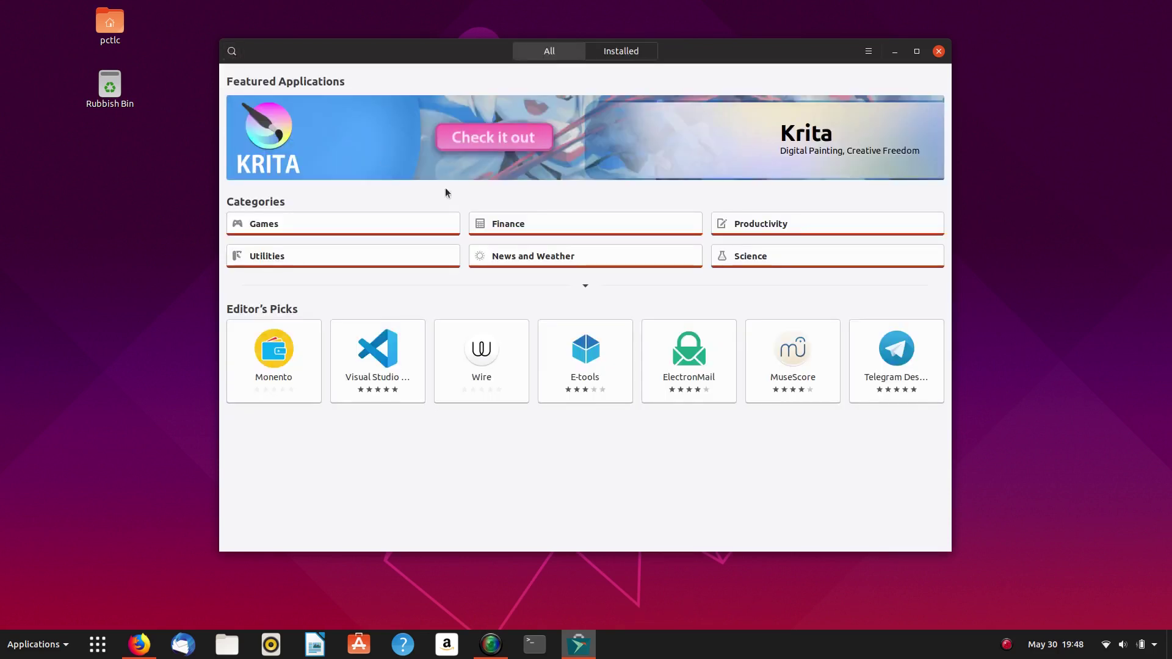
pyautogui.click(754, 264)
pyautogui.click(232, 53)
pyautogui.click(583, 286)
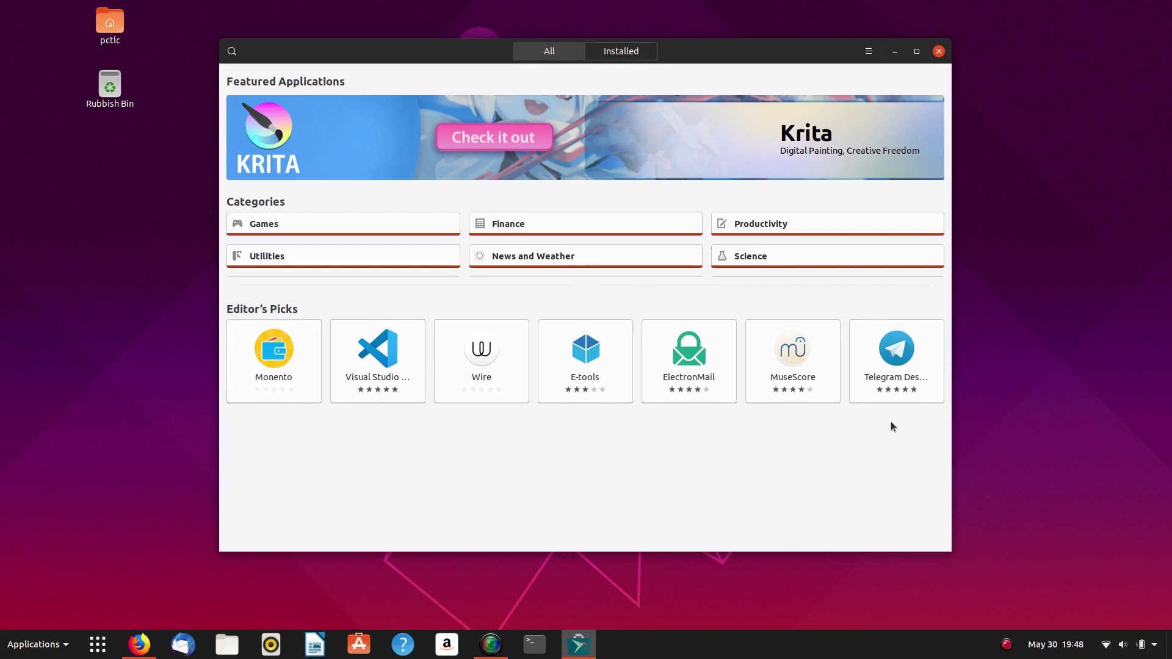
# Check the Installed snaps list, then view Snap Store 3.31.2's About dialog and Credits
pyautogui.click(633, 53)
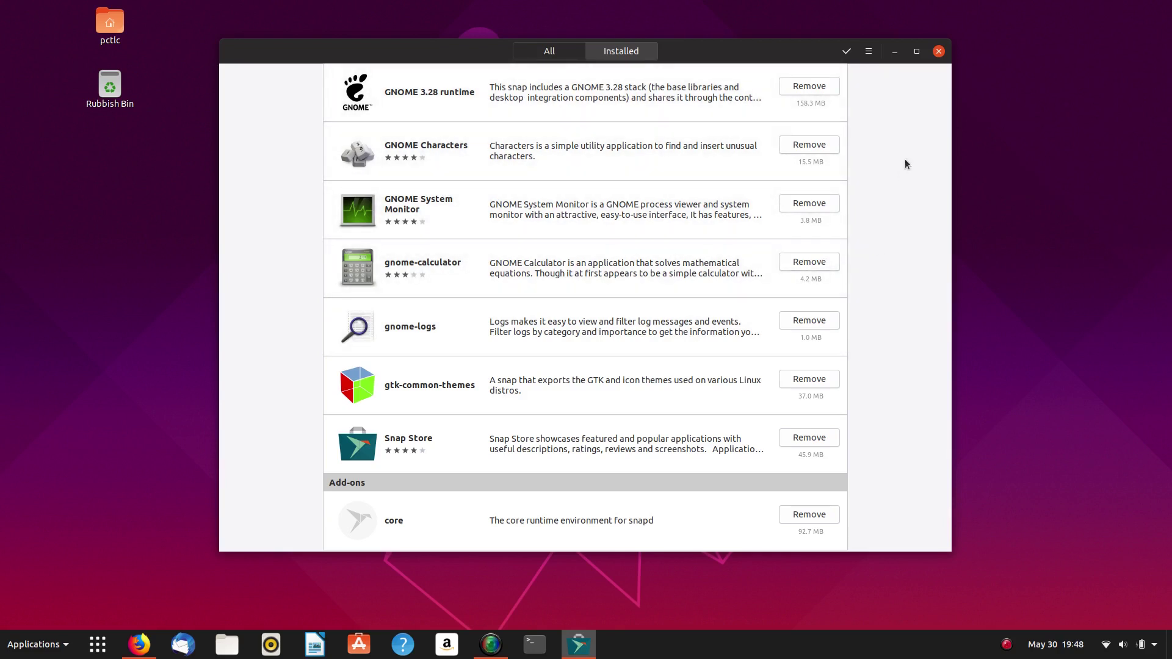
pyautogui.click(561, 56)
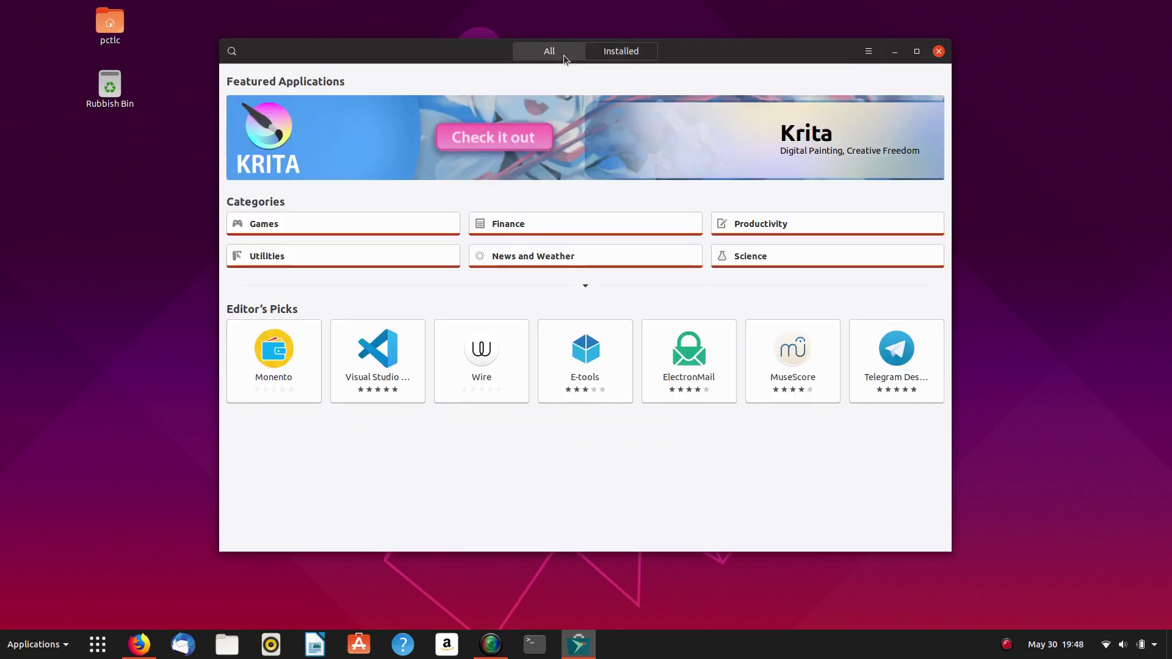
pyautogui.click(868, 53)
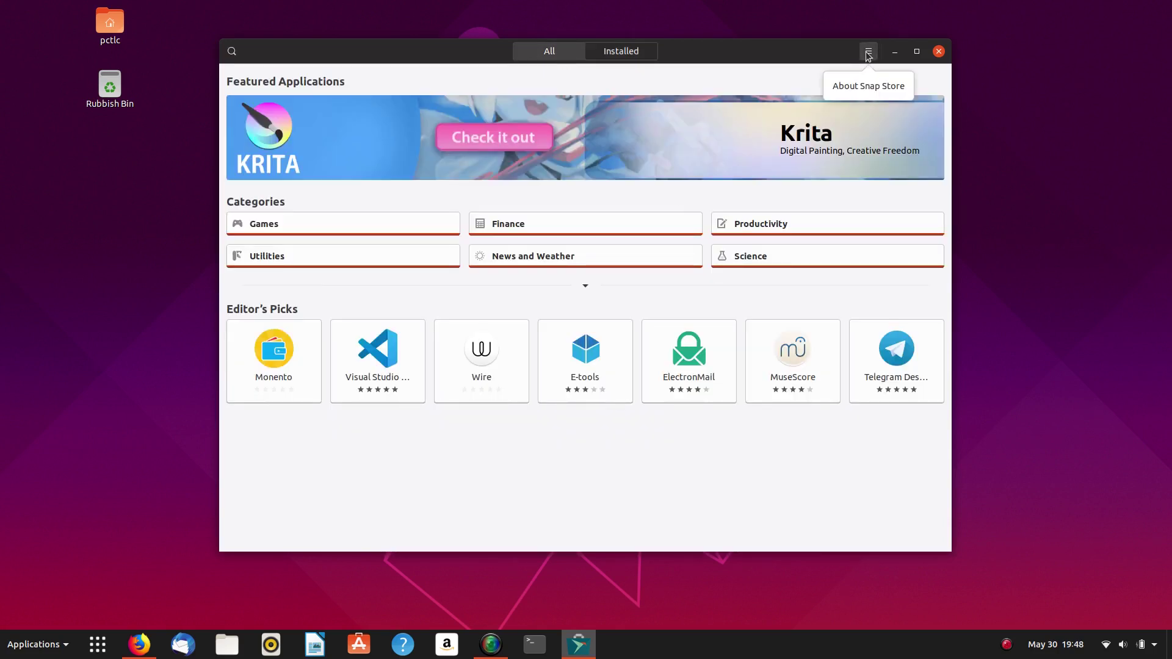
pyautogui.click(863, 81)
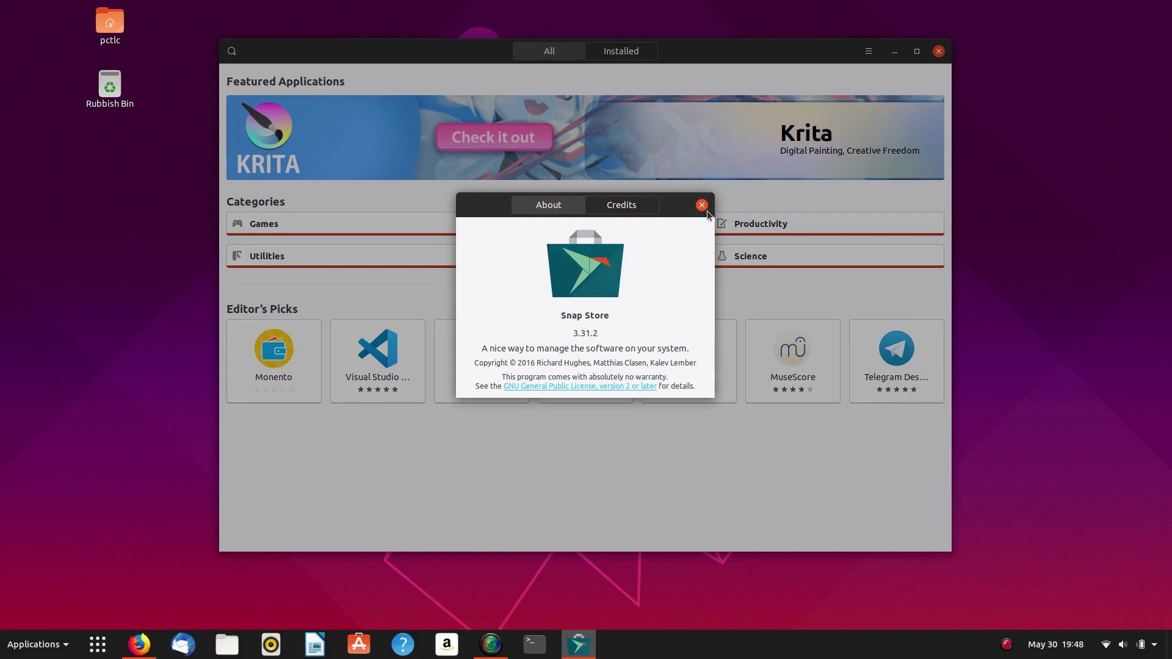
pyautogui.click(627, 208)
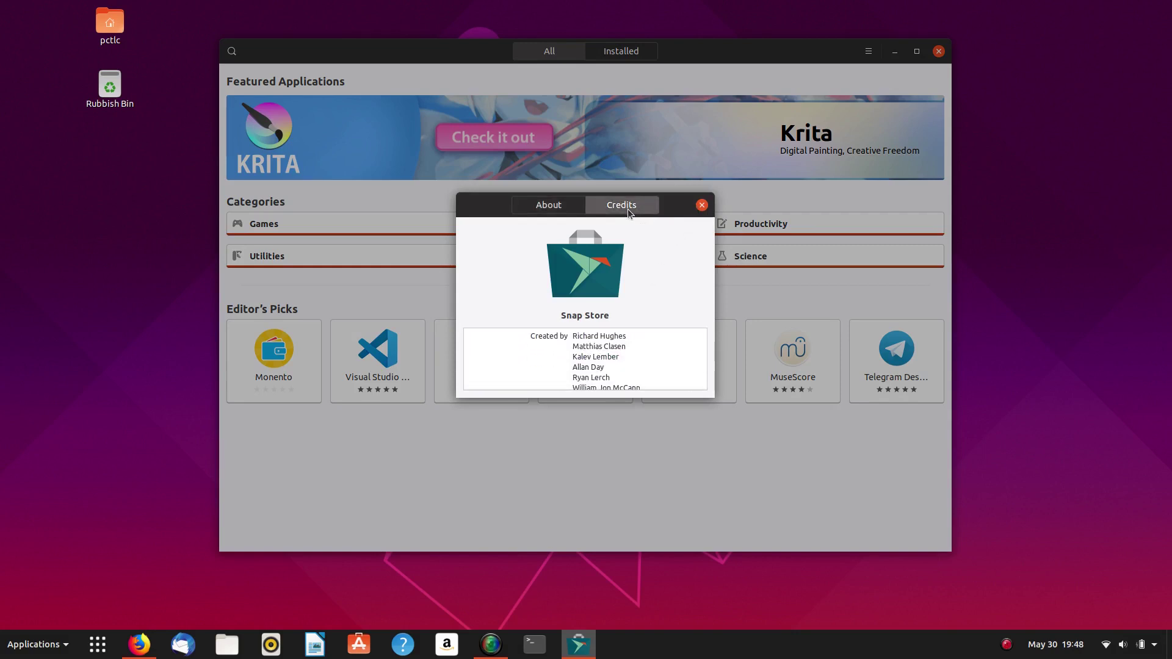
pyautogui.scroll(-1, 621, 338)
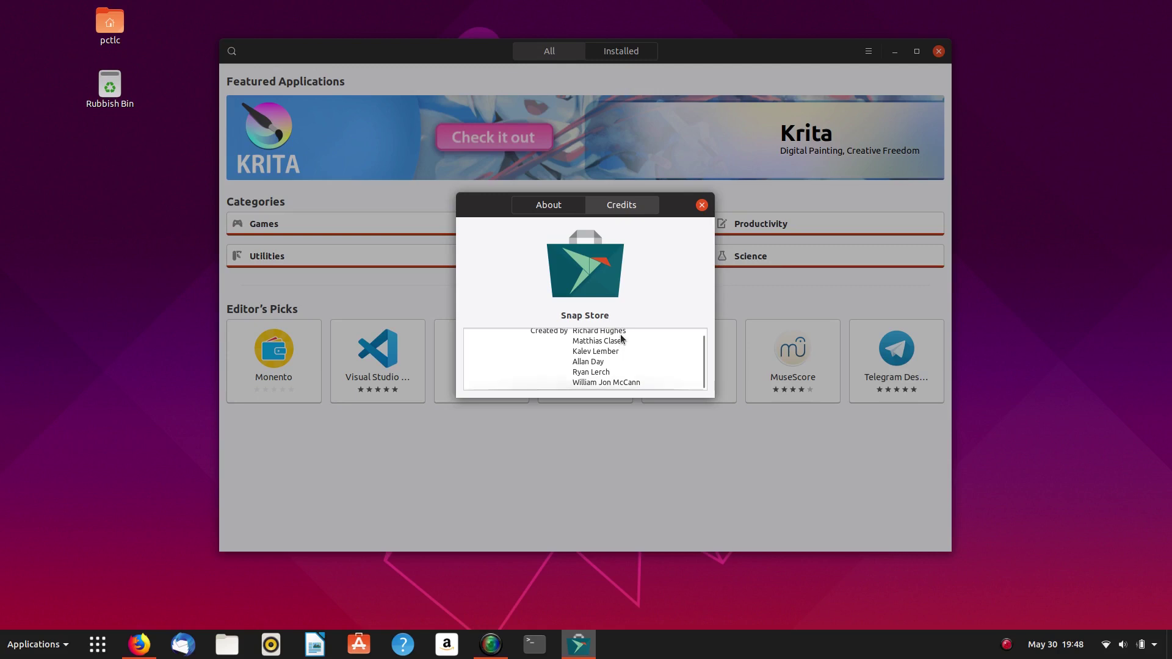
pyautogui.click(702, 206)
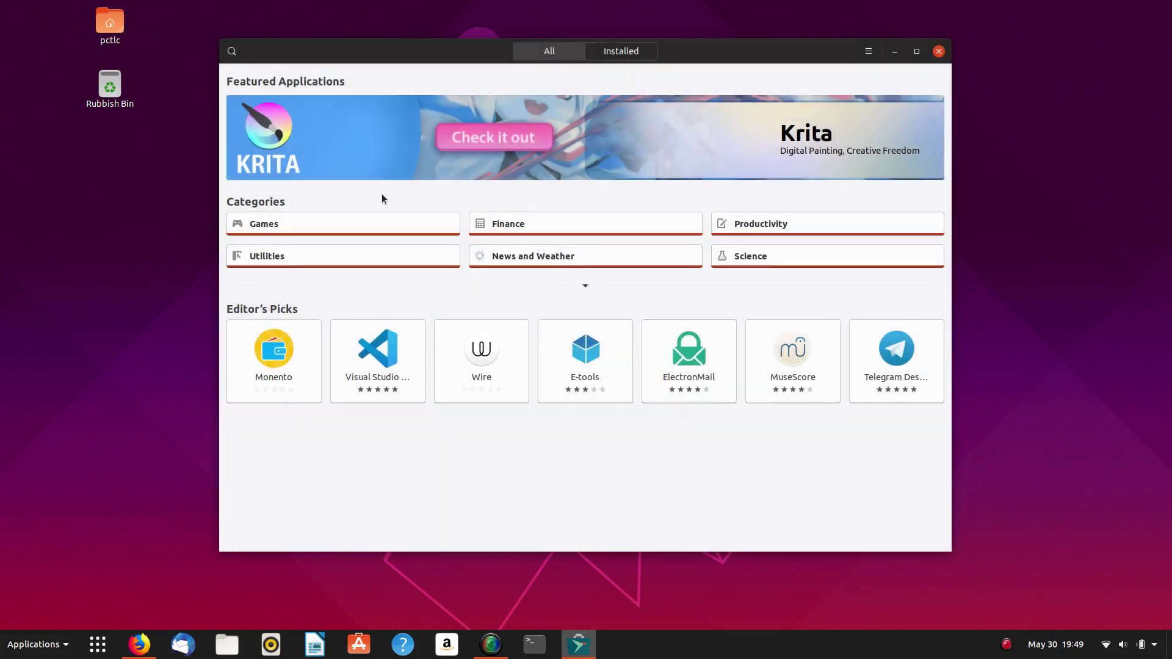
# Visit the Monento app page and the News and Weather apps, ending in the Games category
pyautogui.click(290, 346)
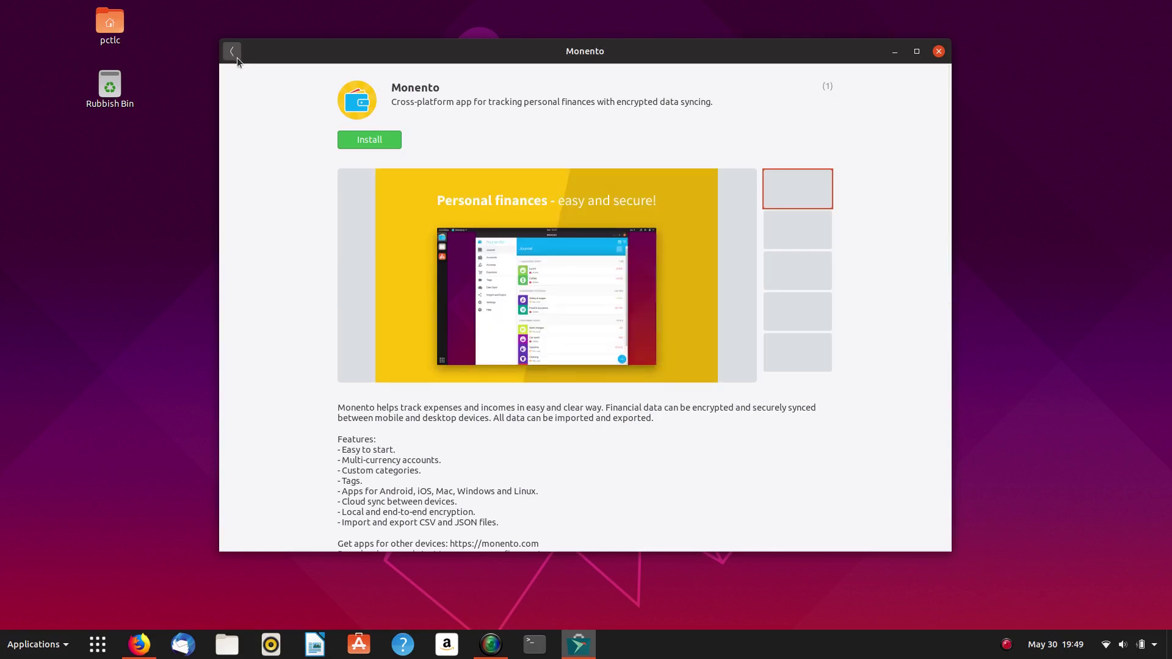
pyautogui.click(233, 52)
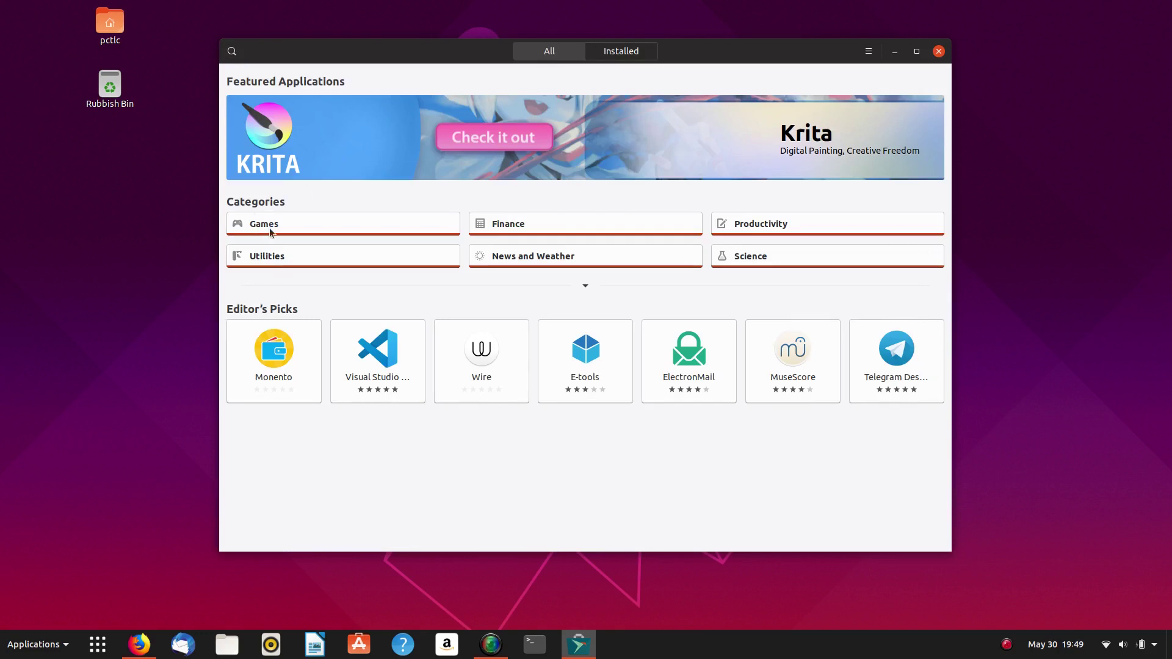
pyautogui.click(566, 255)
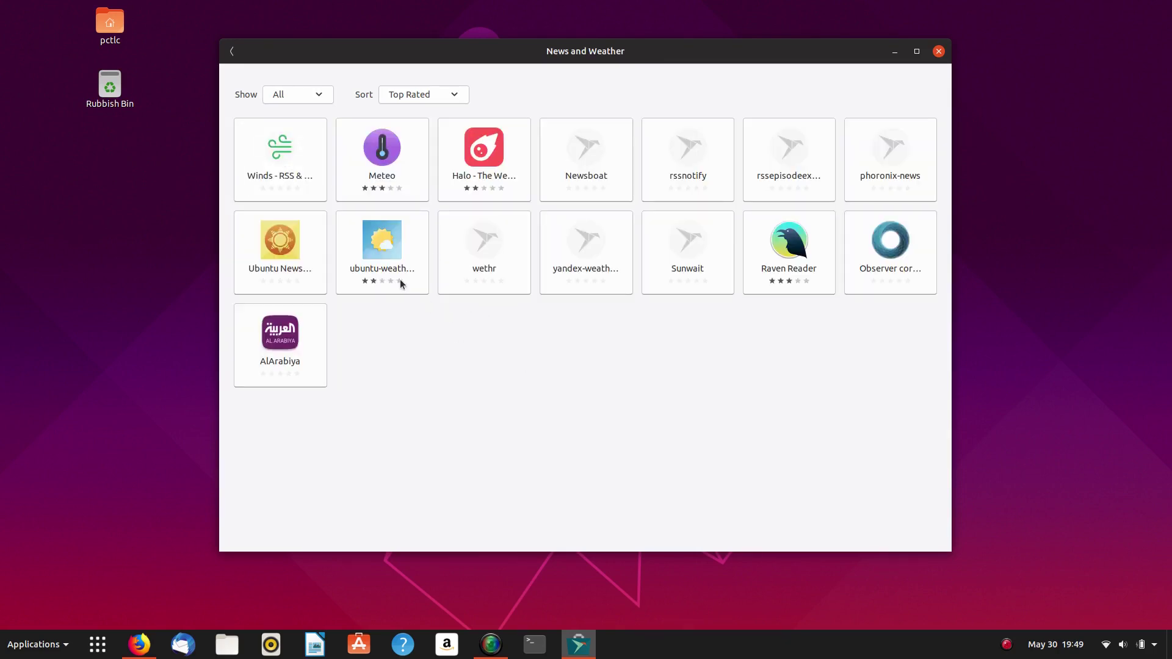
pyautogui.click(232, 52)
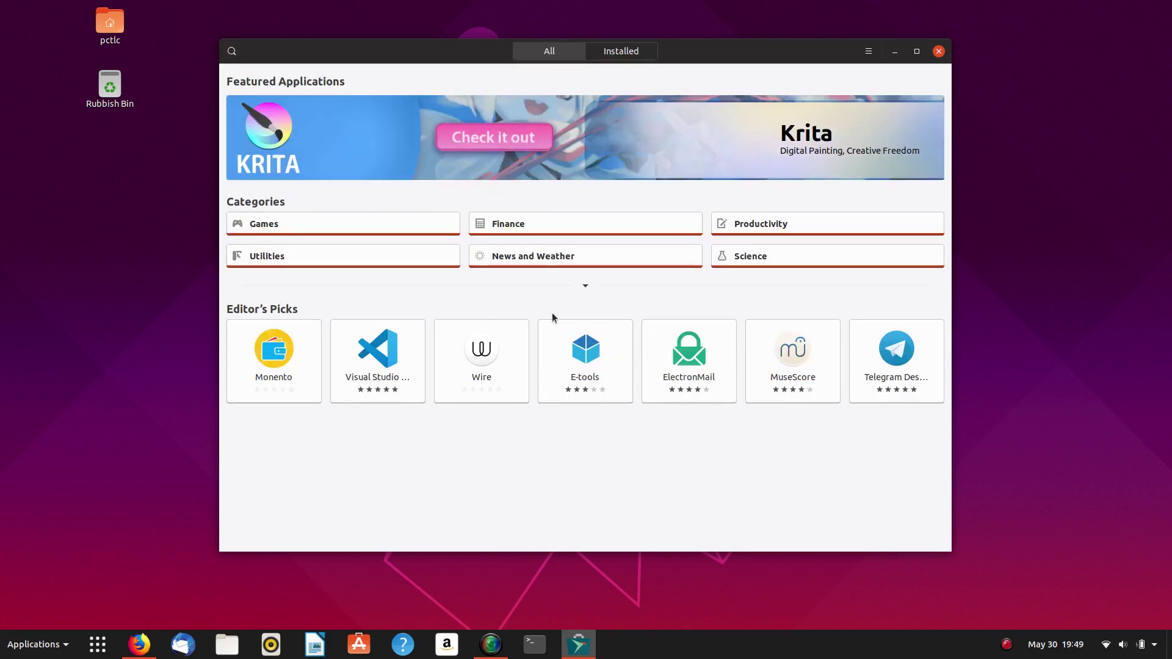
pyautogui.click(272, 229)
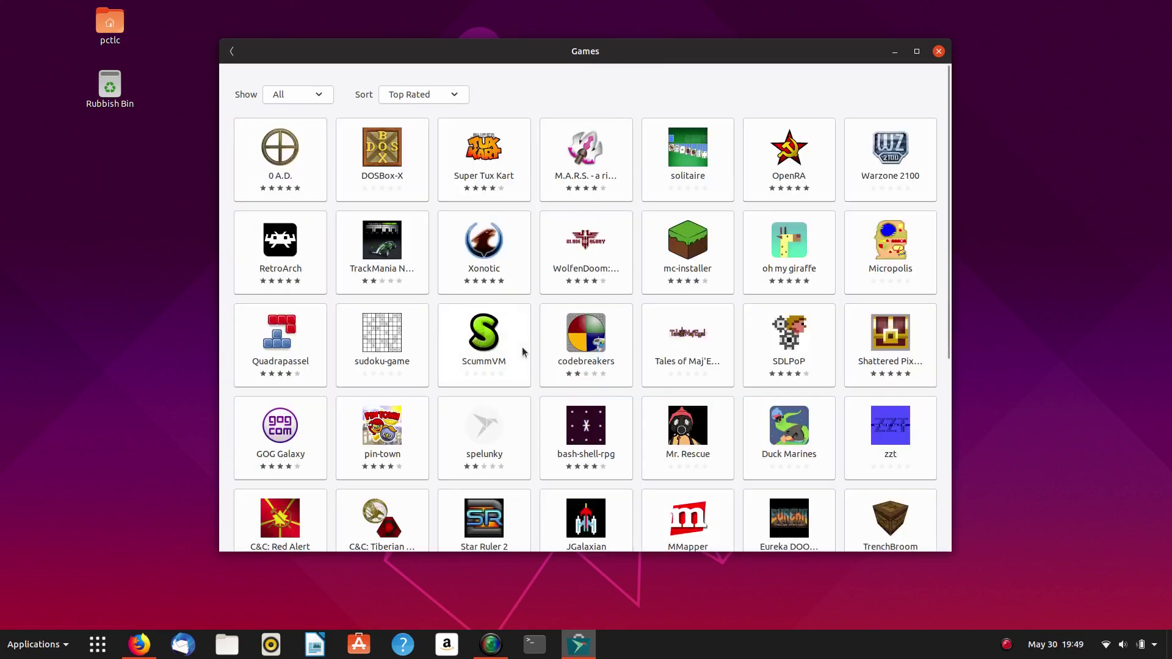
# Scroll the Games listings, then preview Finance and Productivity before returning home
pyautogui.scroll(-5, 522, 351)
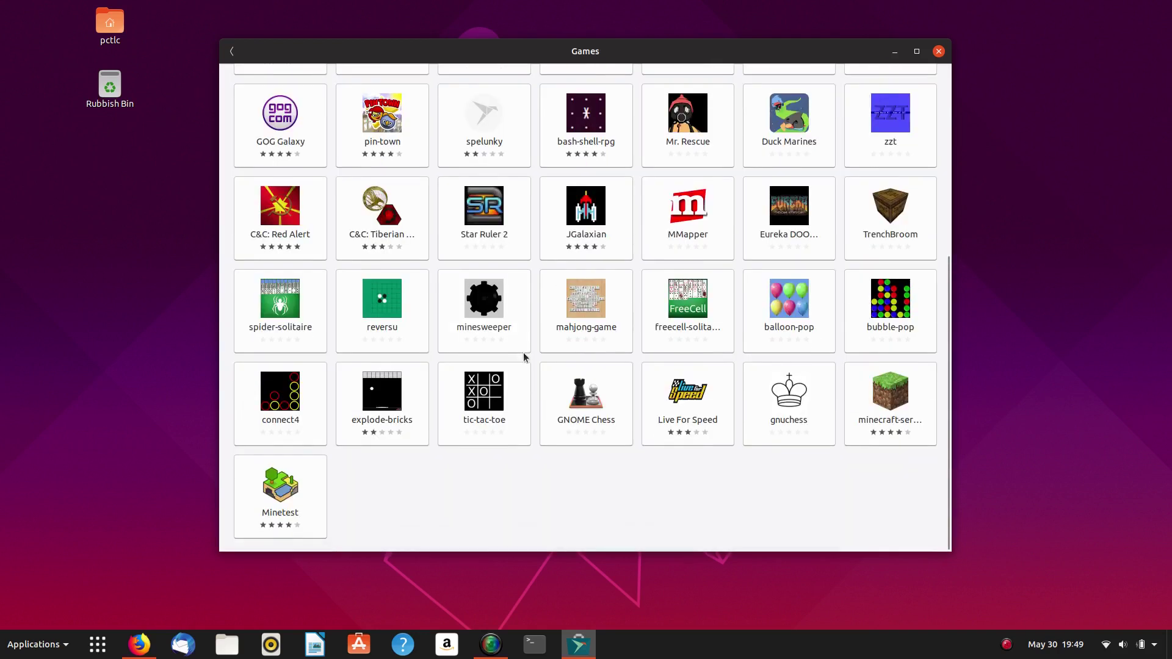
pyautogui.scroll(5, 523, 356)
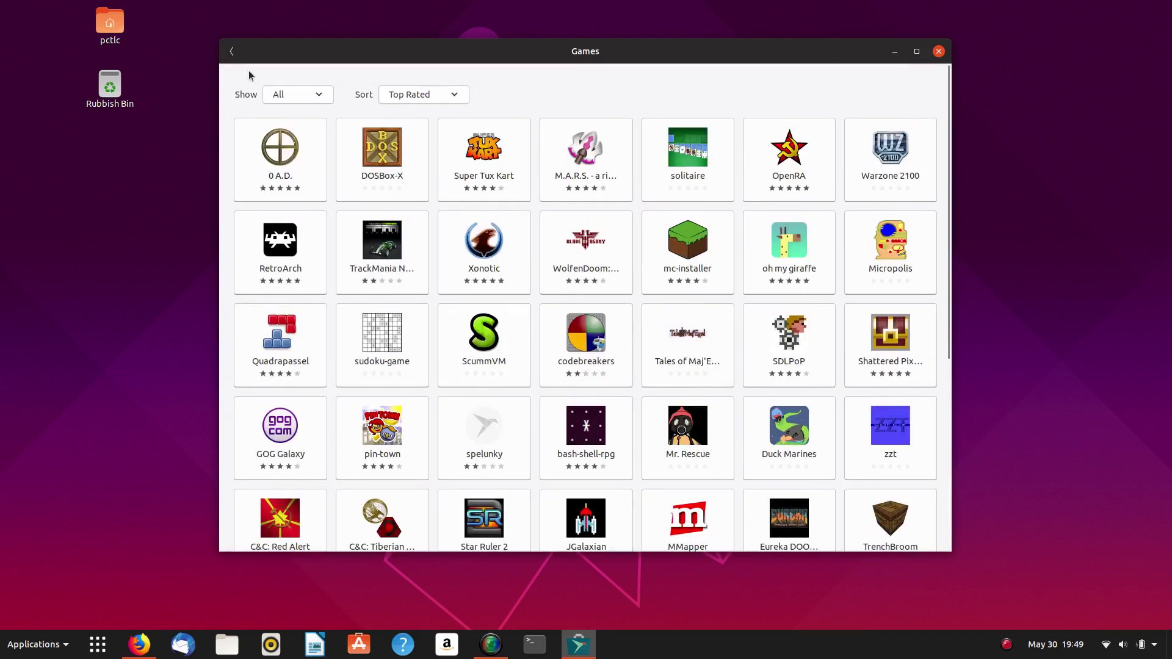
pyautogui.click(231, 52)
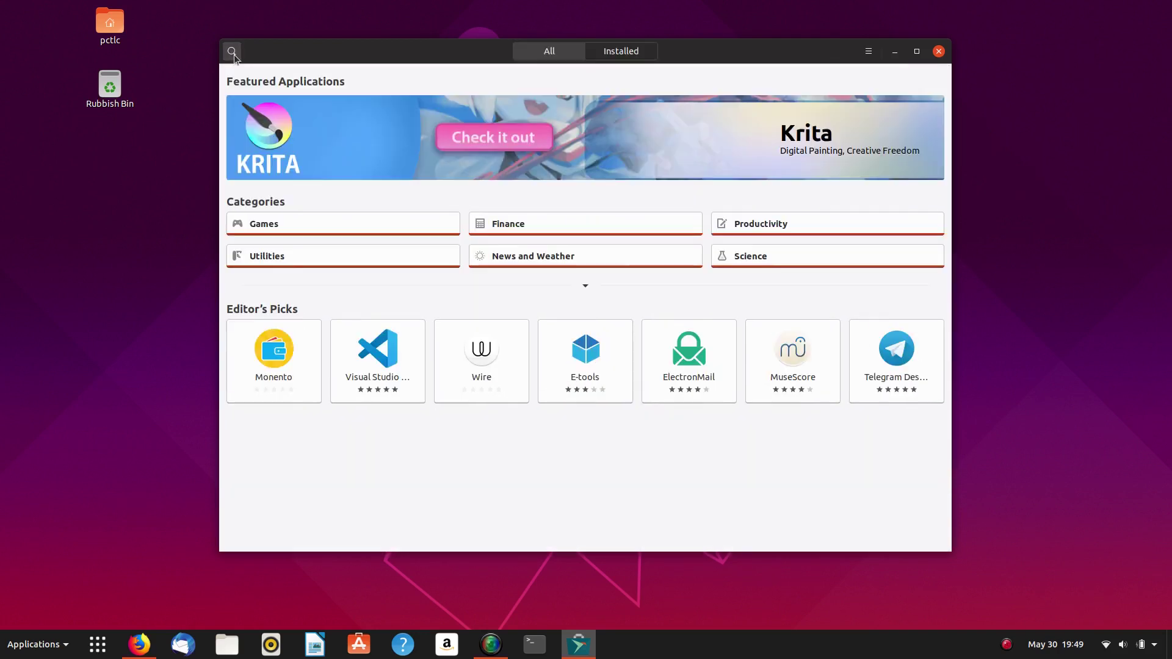
pyautogui.click(527, 229)
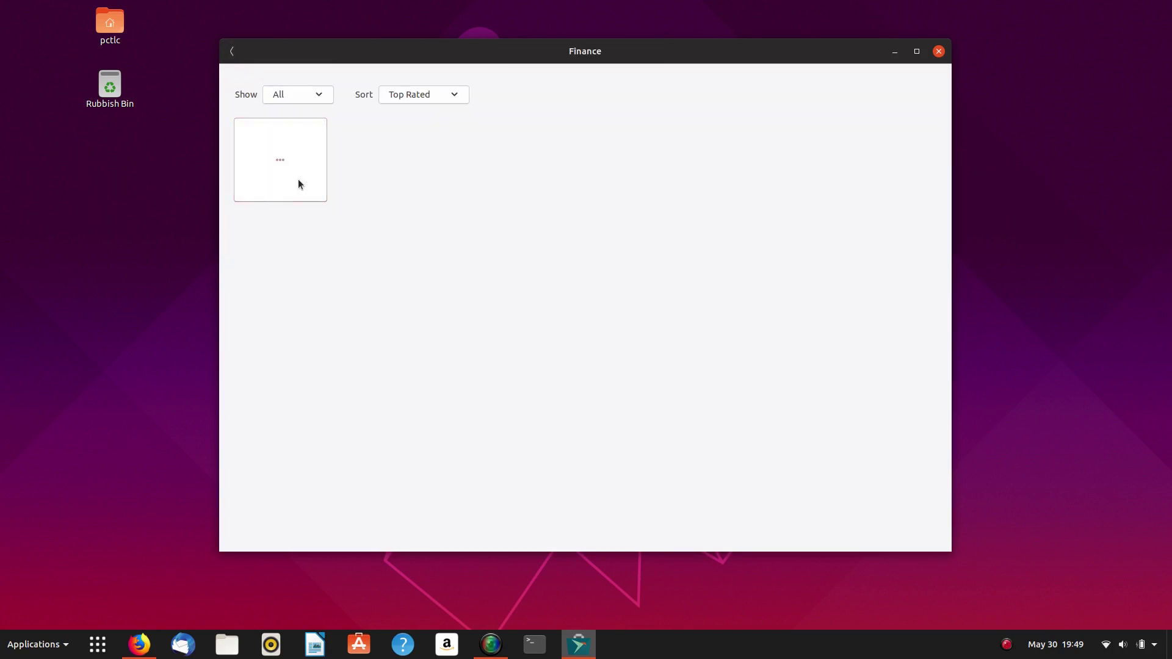
pyautogui.click(234, 52)
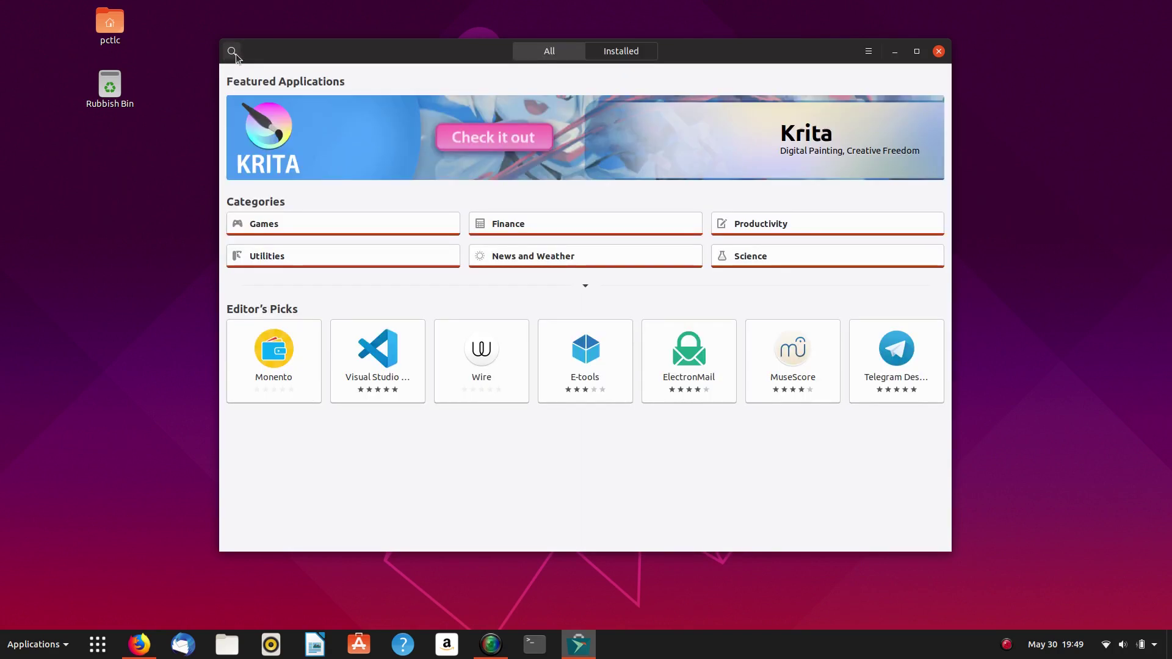
pyautogui.click(741, 227)
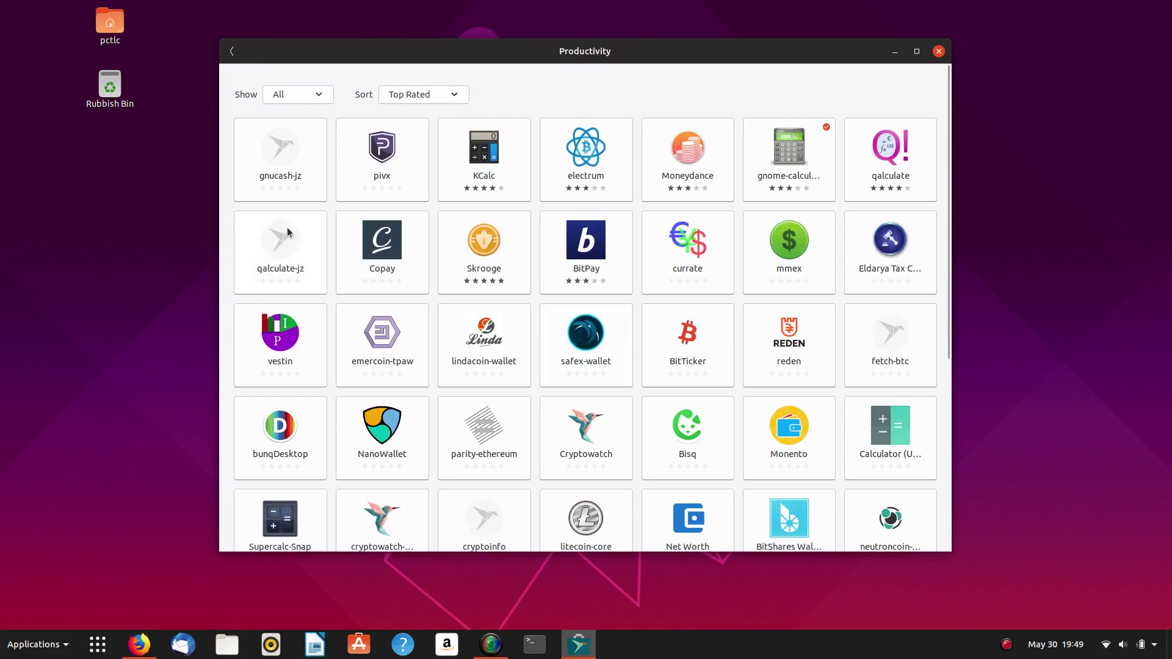
pyautogui.click(231, 52)
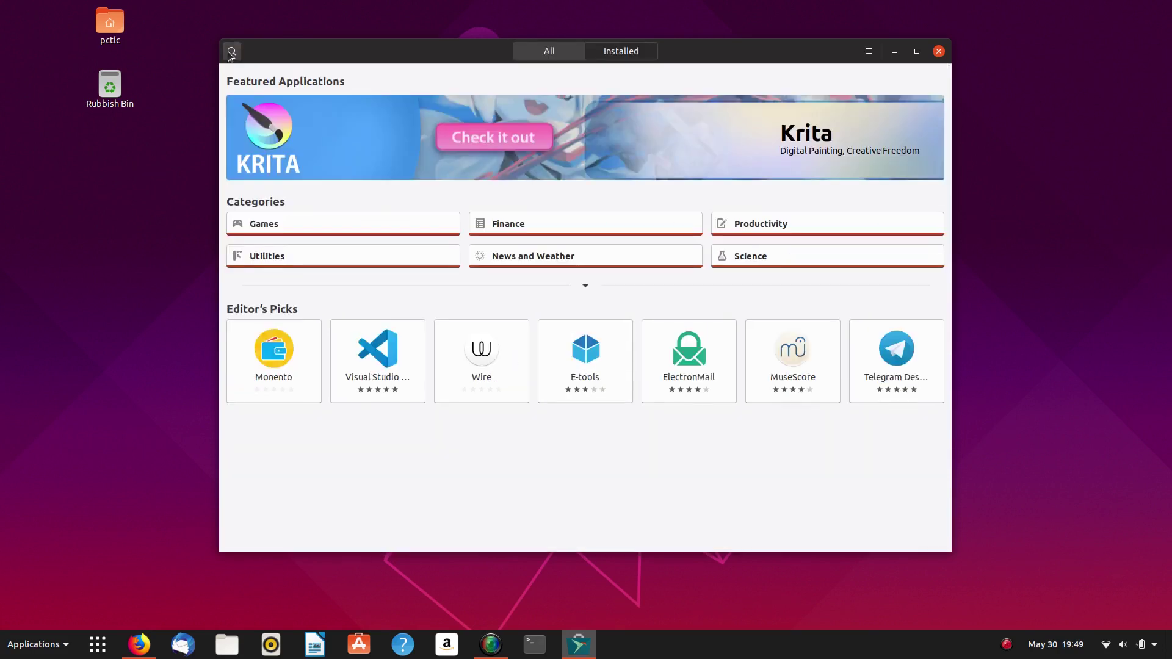
# Scroll Science, view the Winds - RSS & Podcasts page in News and Weather, then open Utilities
pyautogui.click(766, 259)
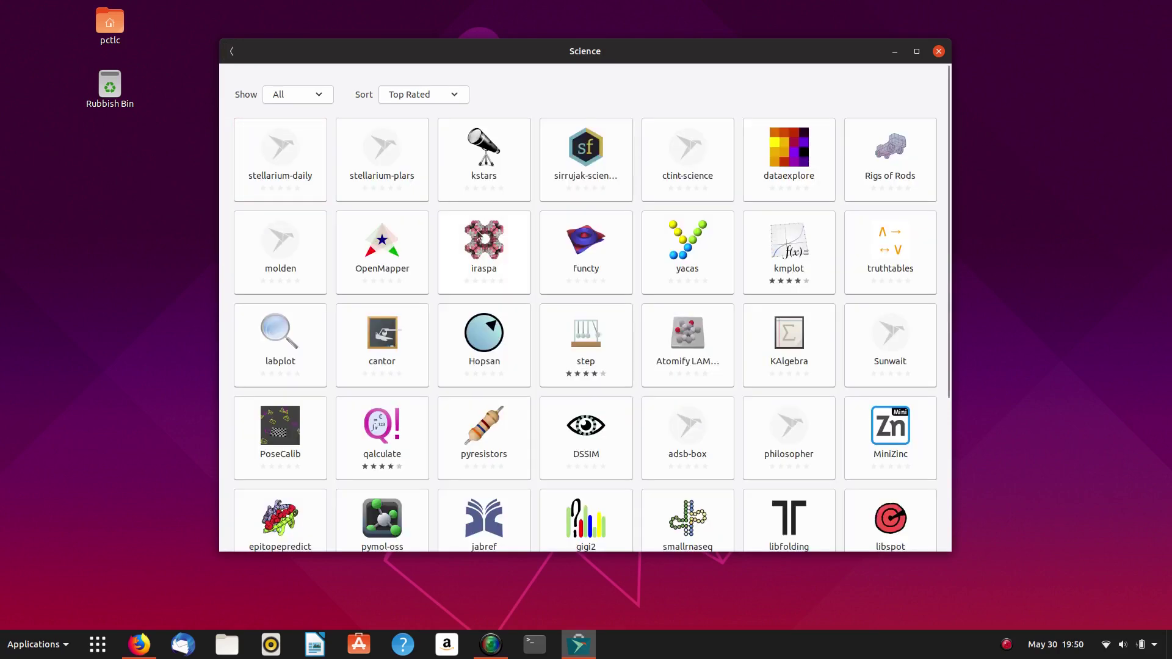
pyautogui.scroll(-5, 477, 230)
pyautogui.scroll(5, 477, 232)
pyautogui.click(232, 51)
pyautogui.click(559, 256)
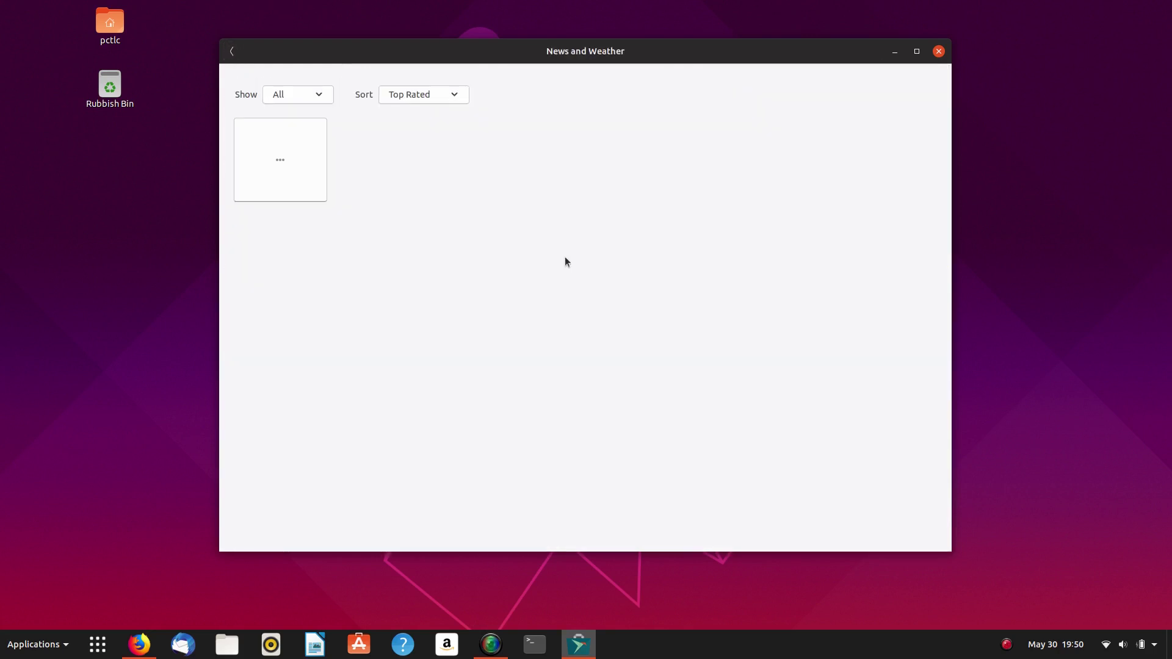
pyautogui.click(295, 161)
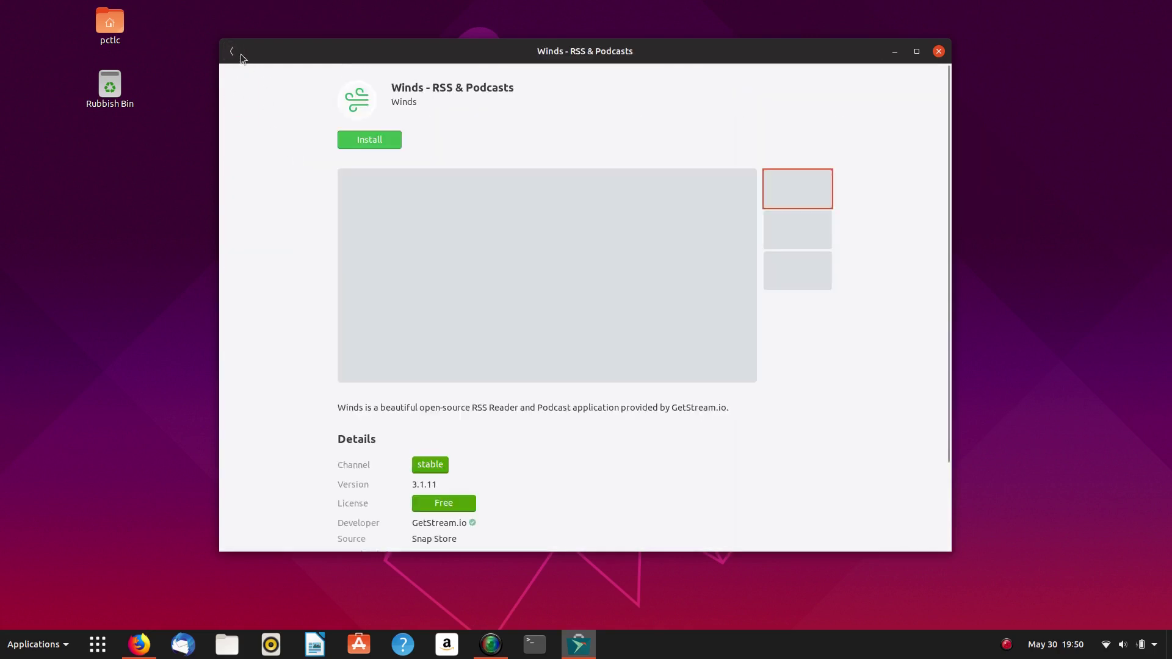
pyautogui.click(233, 51)
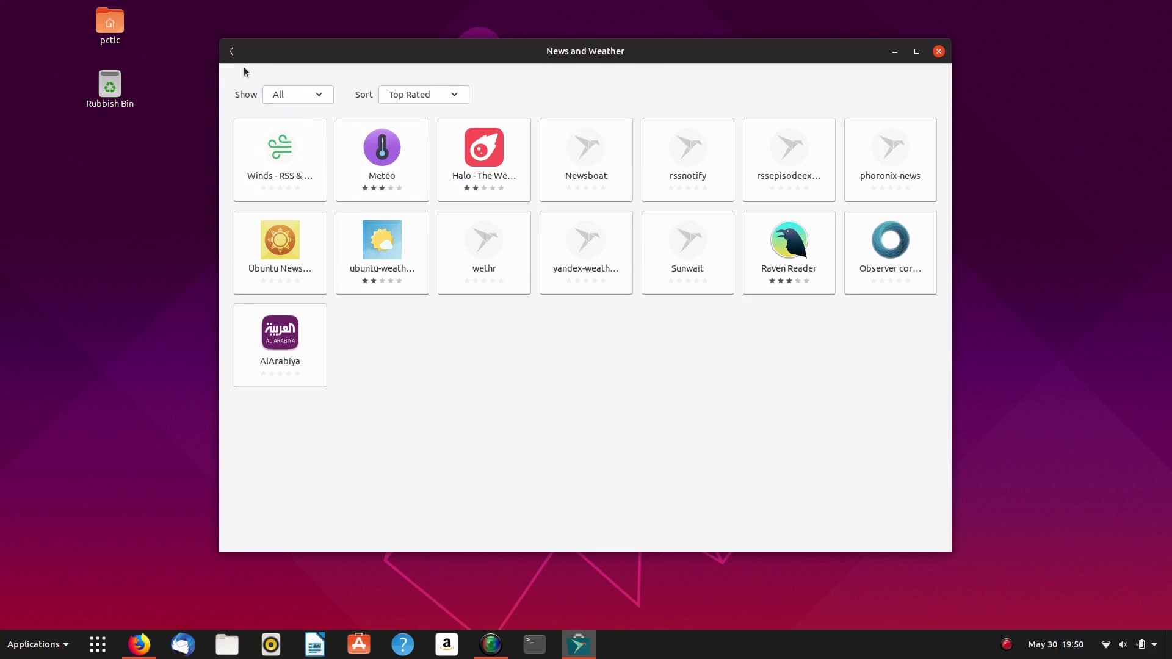
pyautogui.click(231, 51)
pyautogui.click(353, 255)
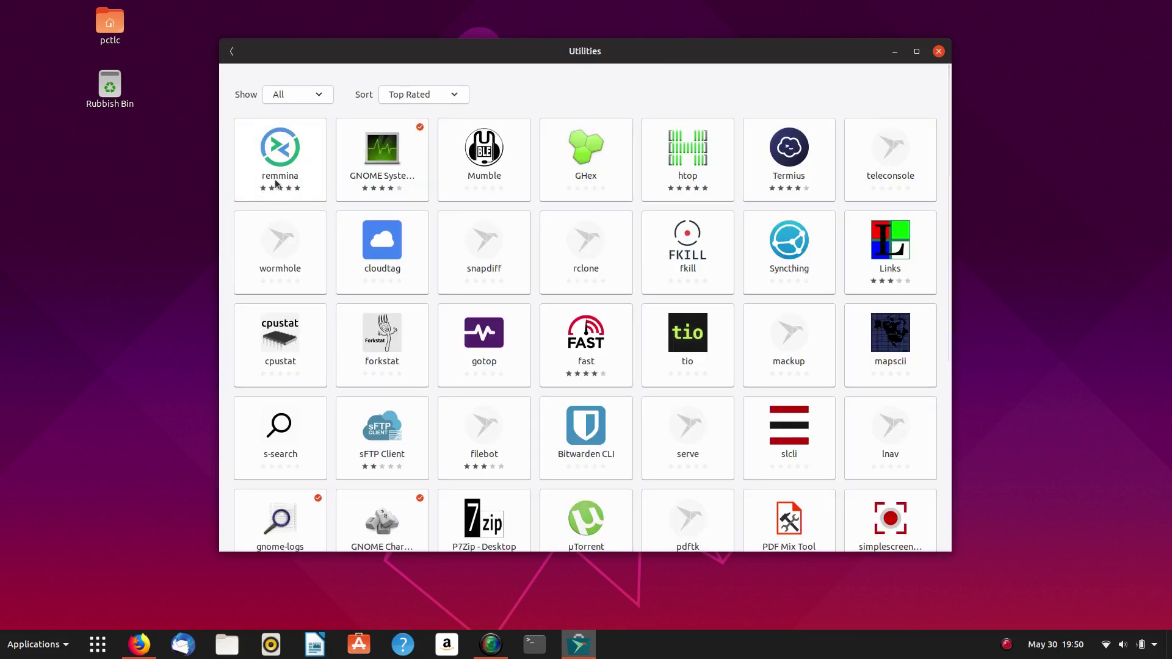
# Scroll the Utilities apps and open Notepad3's details (version 5.19.108.1602, 2.1 MB)
pyautogui.scroll(-2, 601, 229)
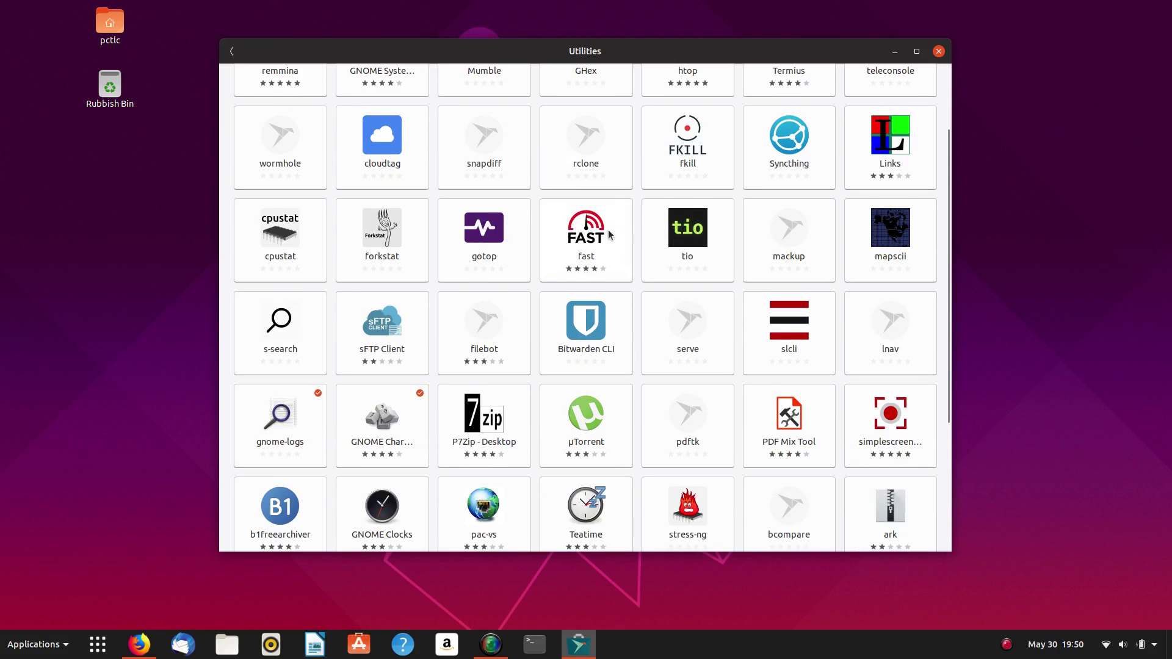
pyautogui.scroll(-3, 610, 250)
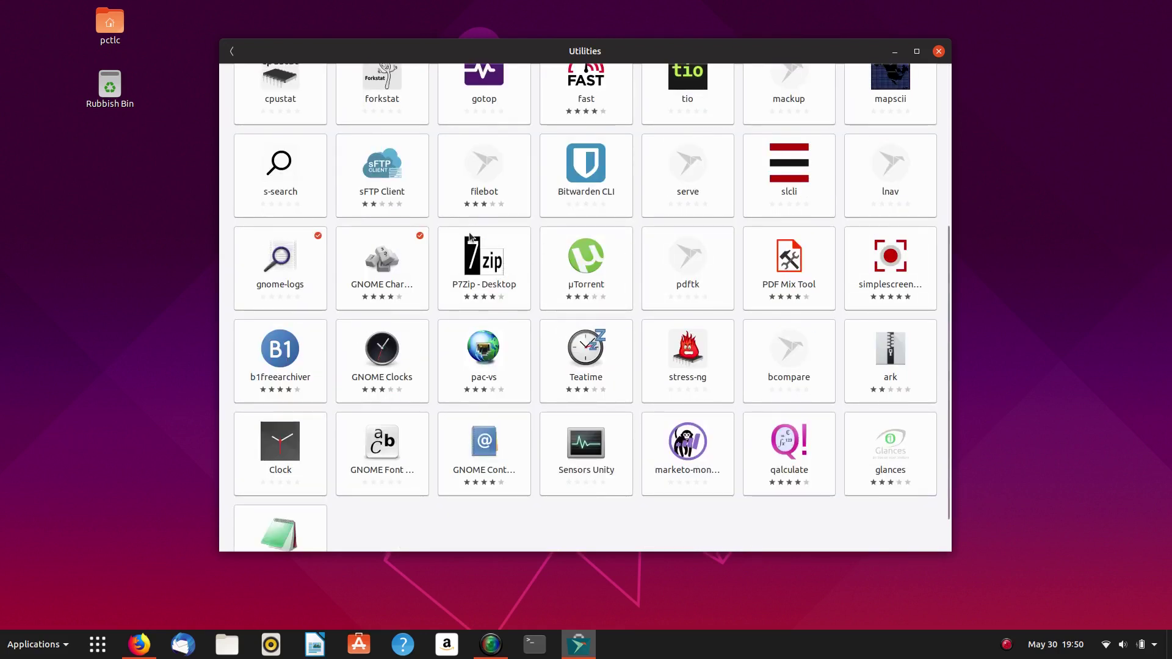
pyautogui.scroll(-1, 498, 303)
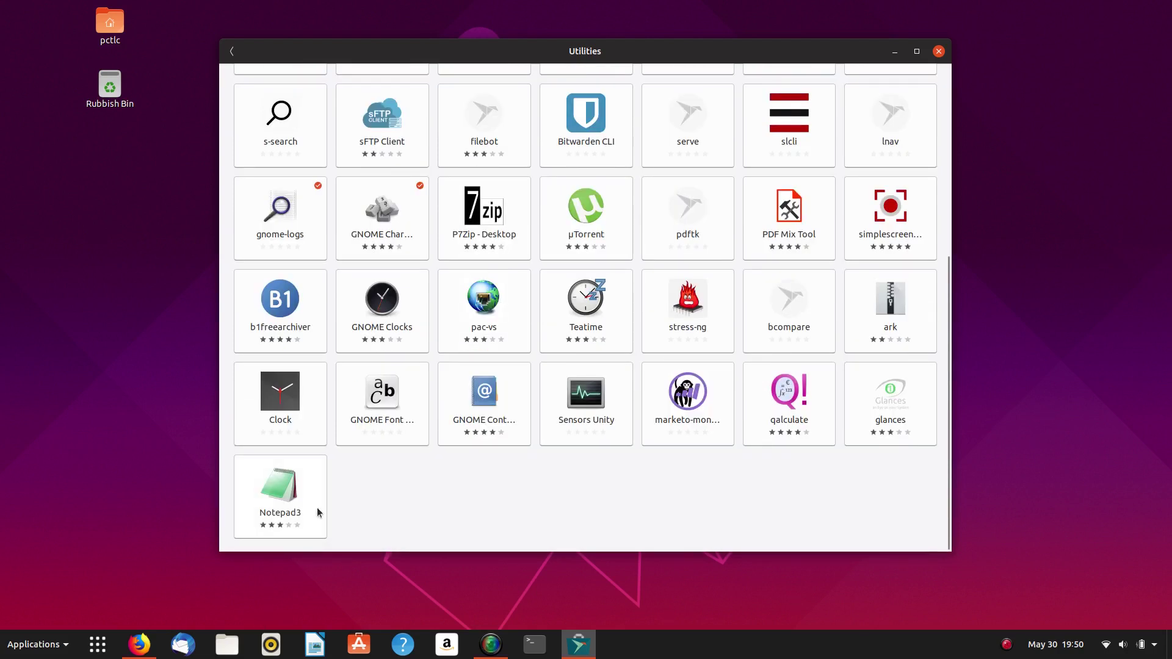
pyautogui.click(262, 484)
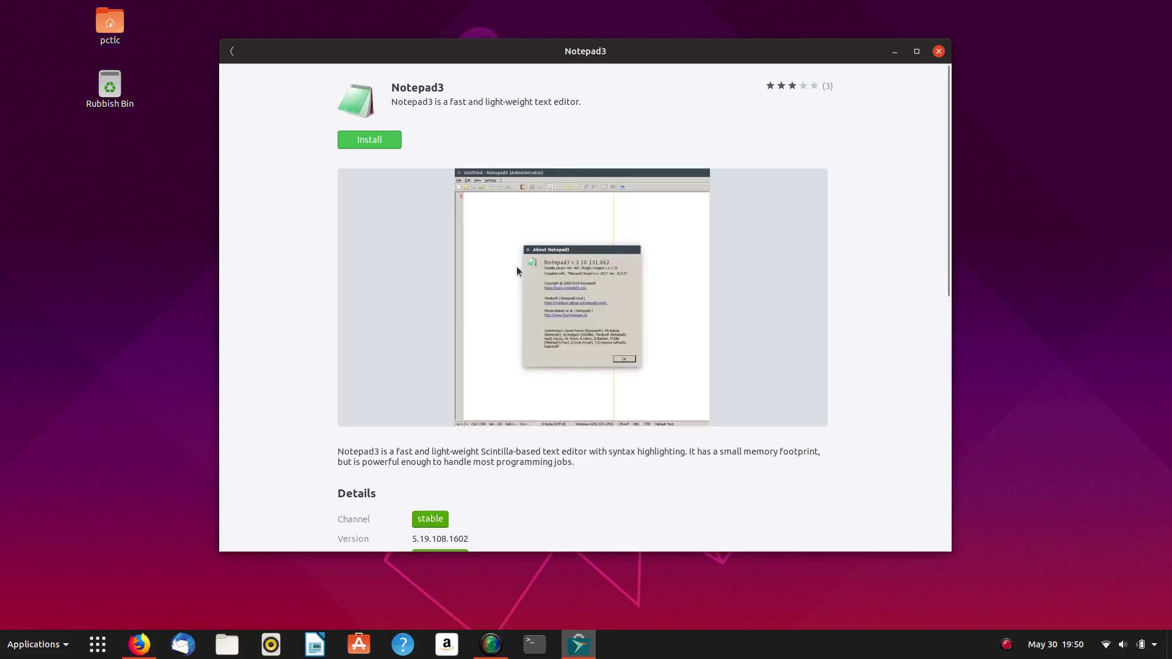
# Go back from Notepad3 through the Utilities grid to the Explore home page
pyautogui.scroll(-3, 516, 267)
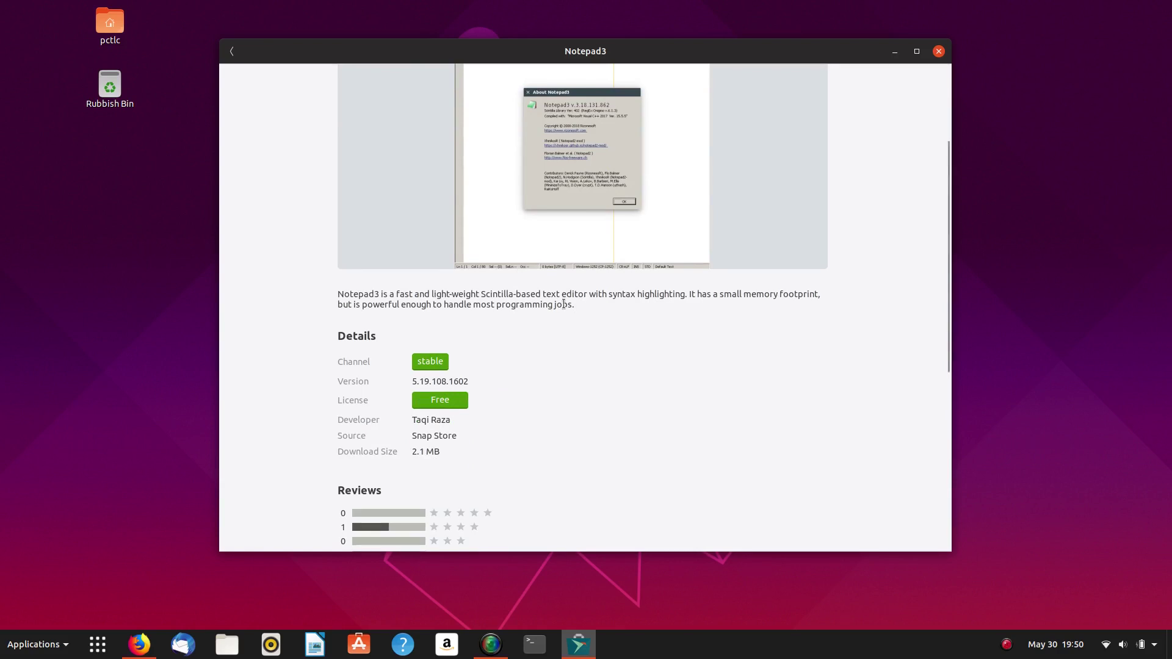
pyautogui.scroll(3, 563, 304)
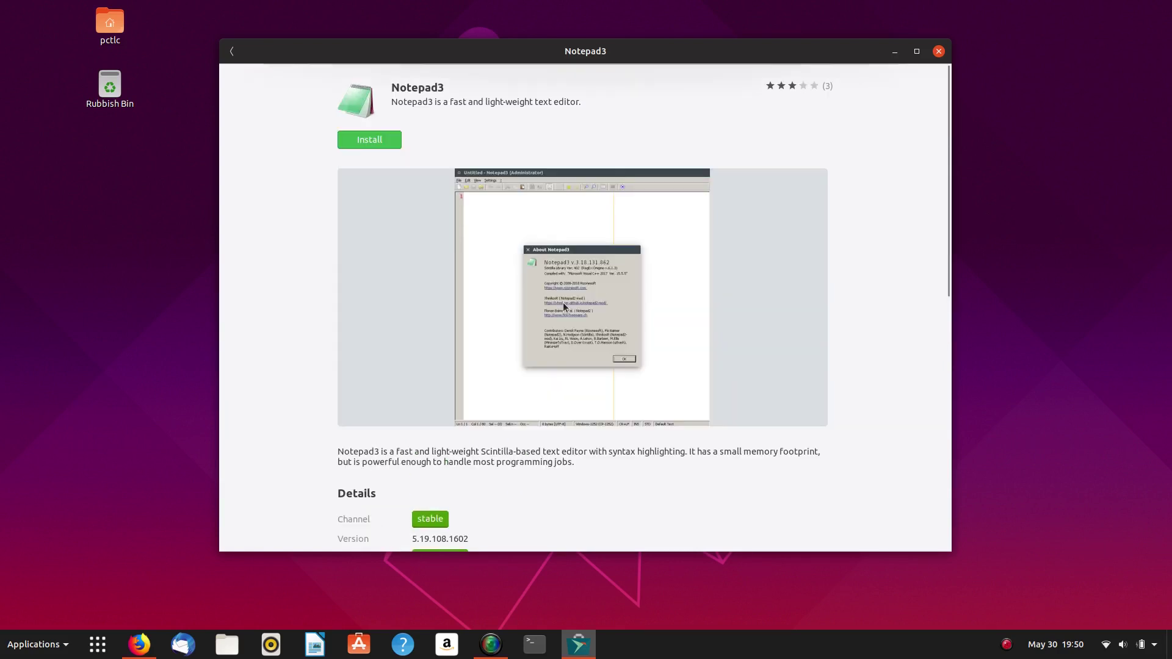
pyautogui.click(232, 53)
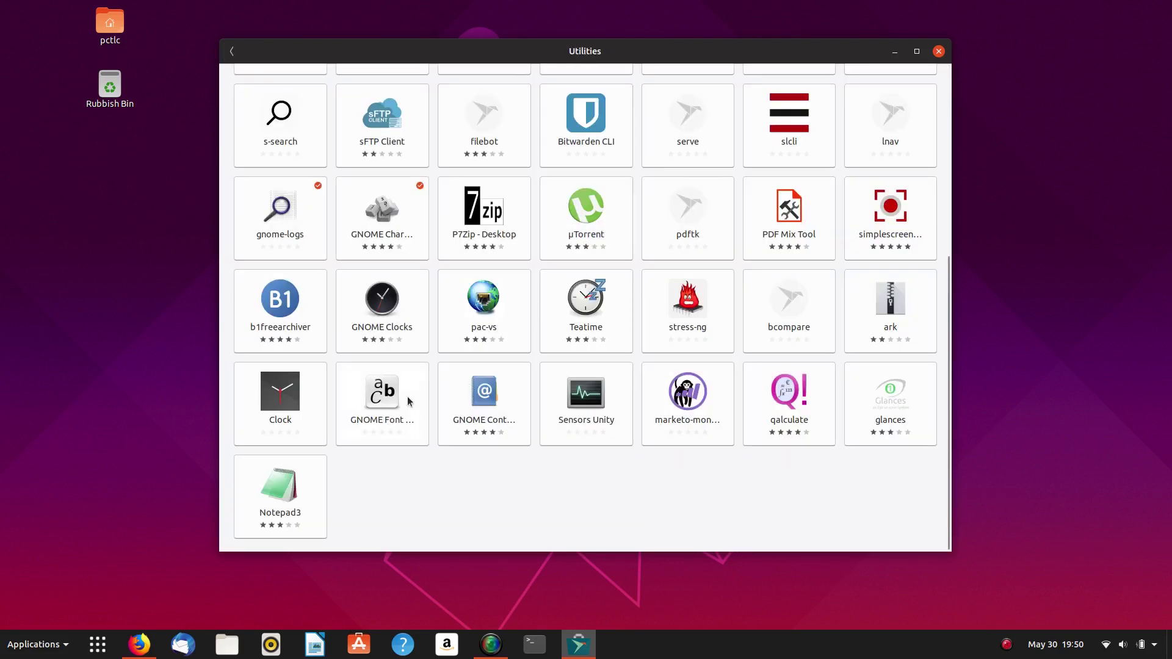
pyautogui.scroll(5, 299, 406)
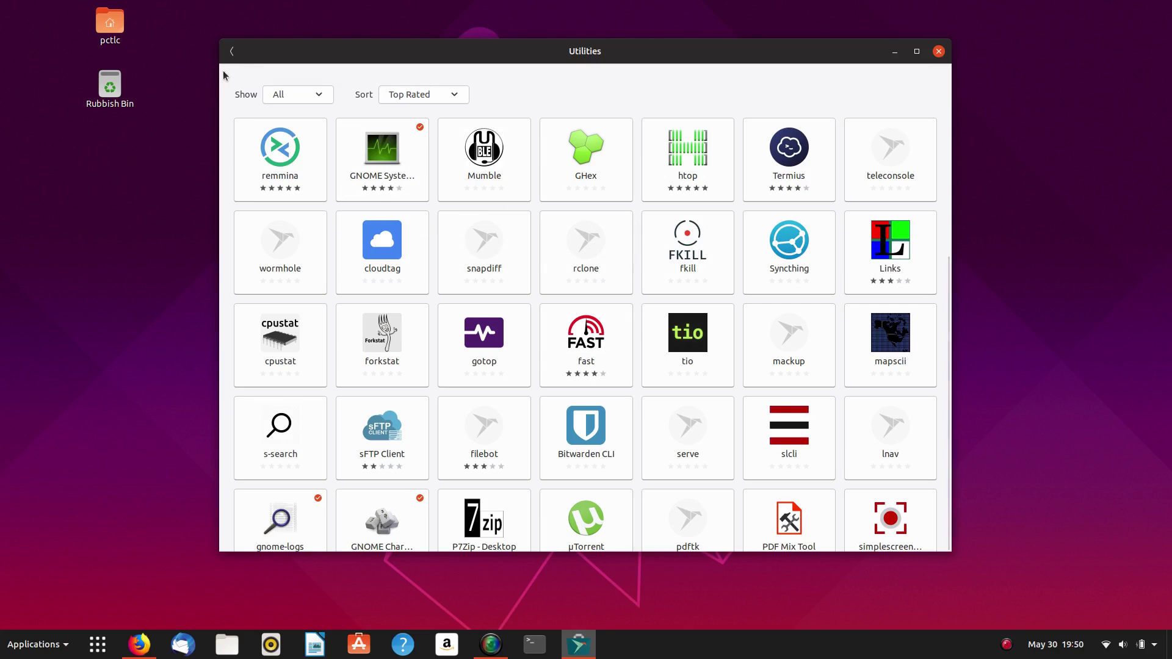
pyautogui.click(231, 50)
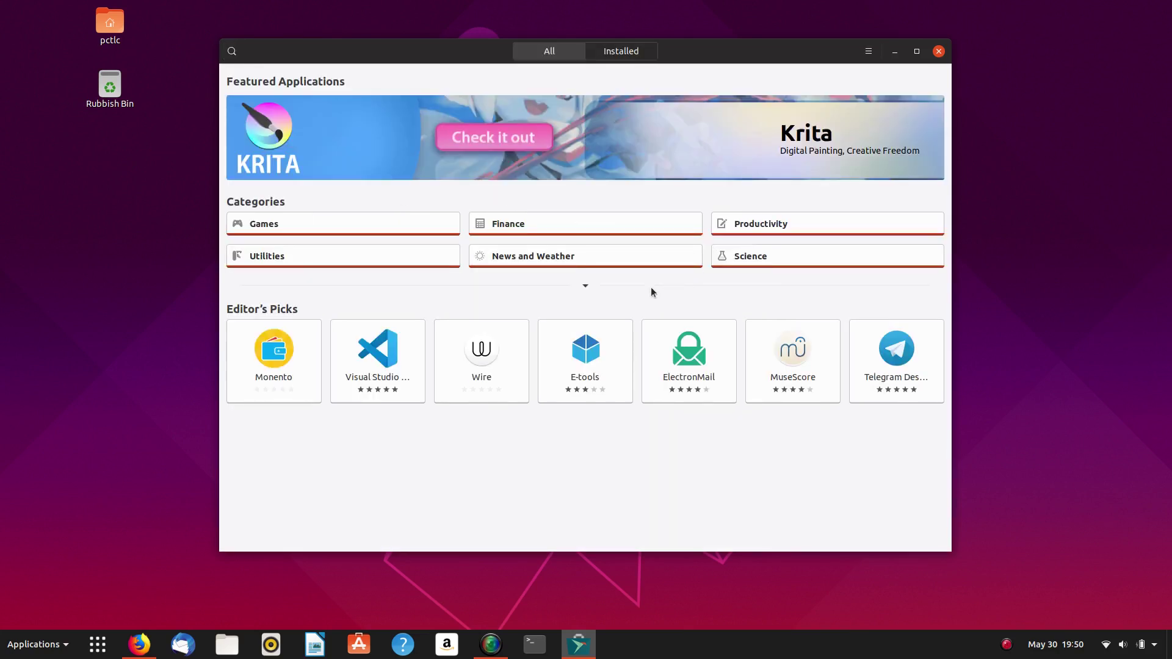
pyautogui.click(583, 285)
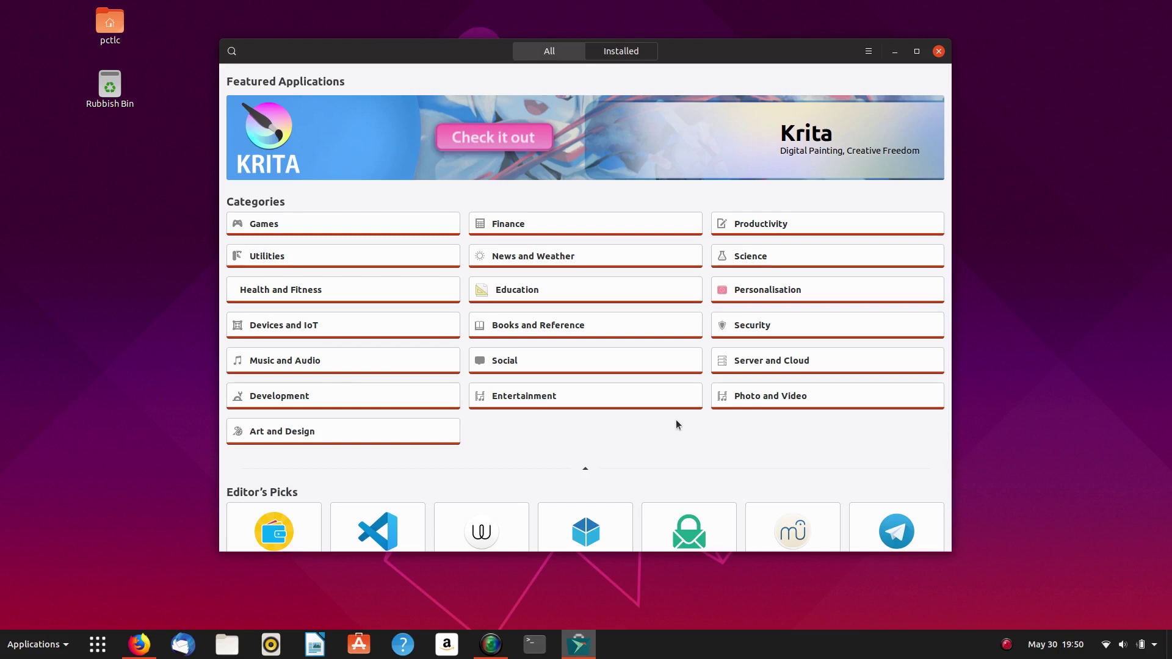
pyautogui.click(775, 395)
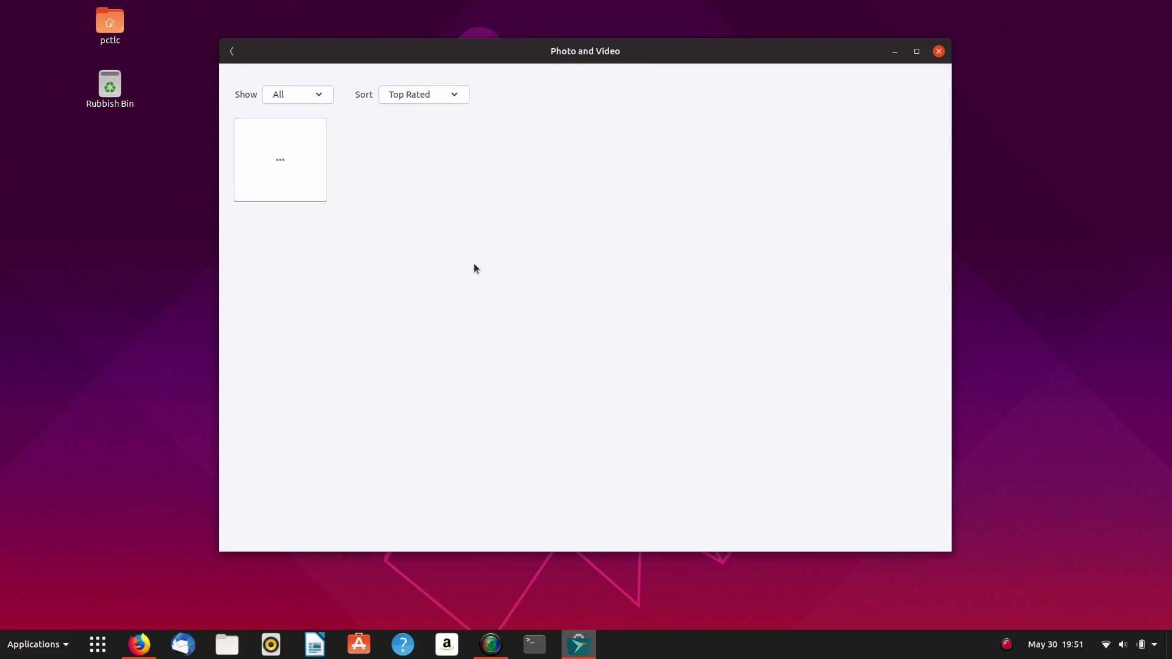
pyautogui.click(232, 50)
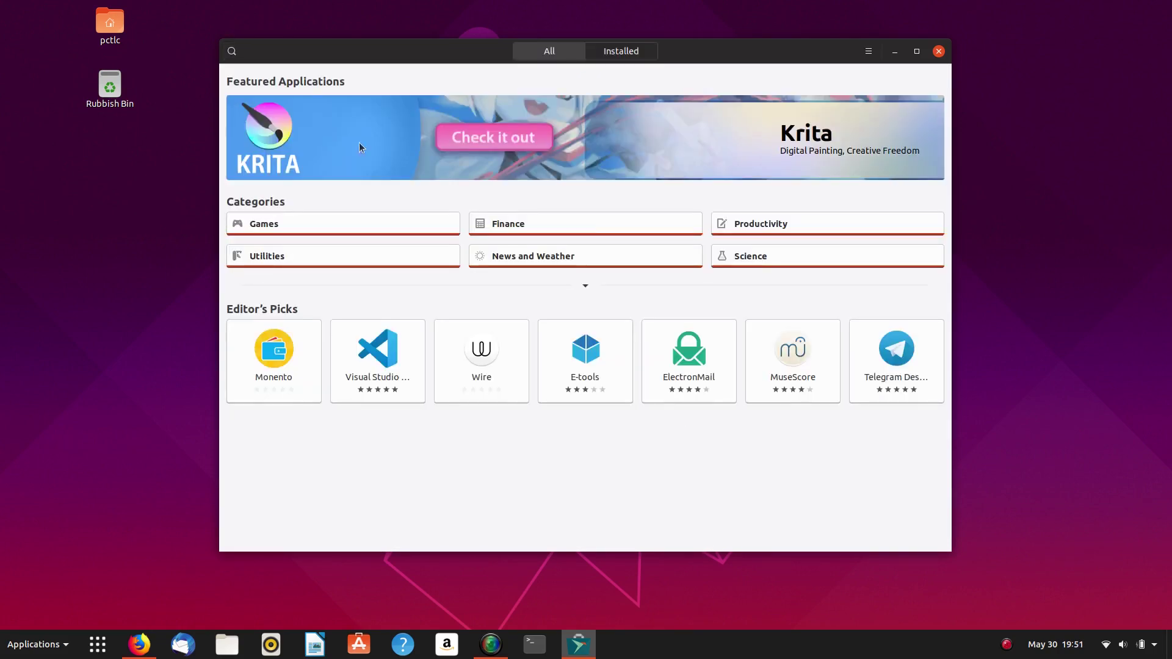
pyautogui.click(584, 286)
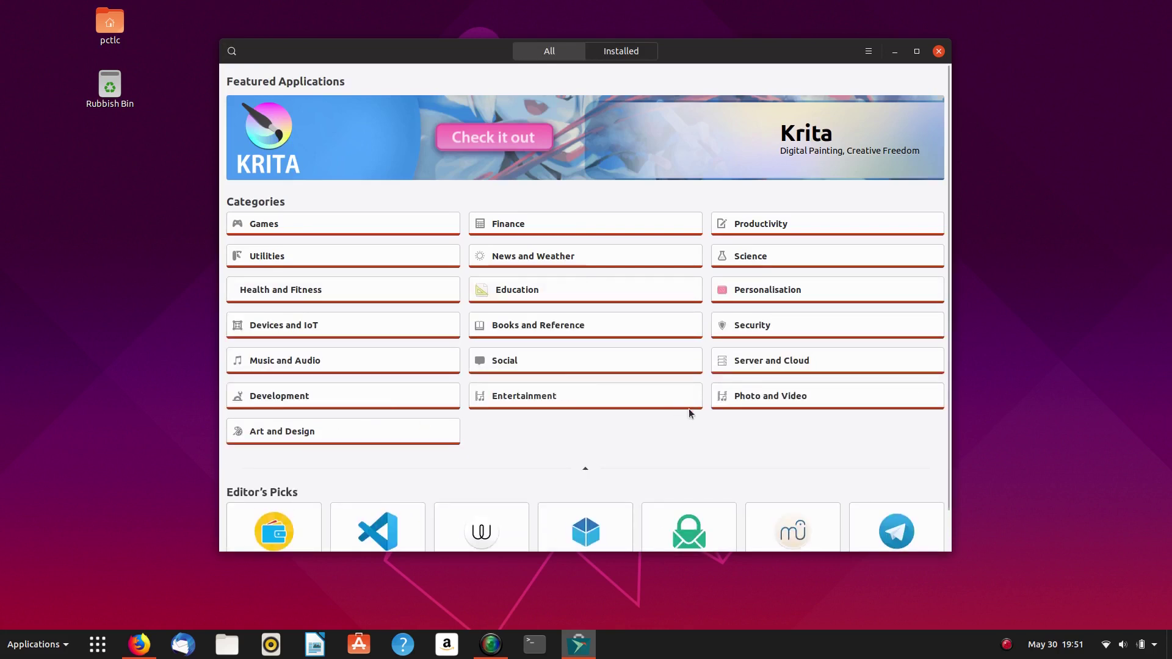
pyautogui.click(803, 398)
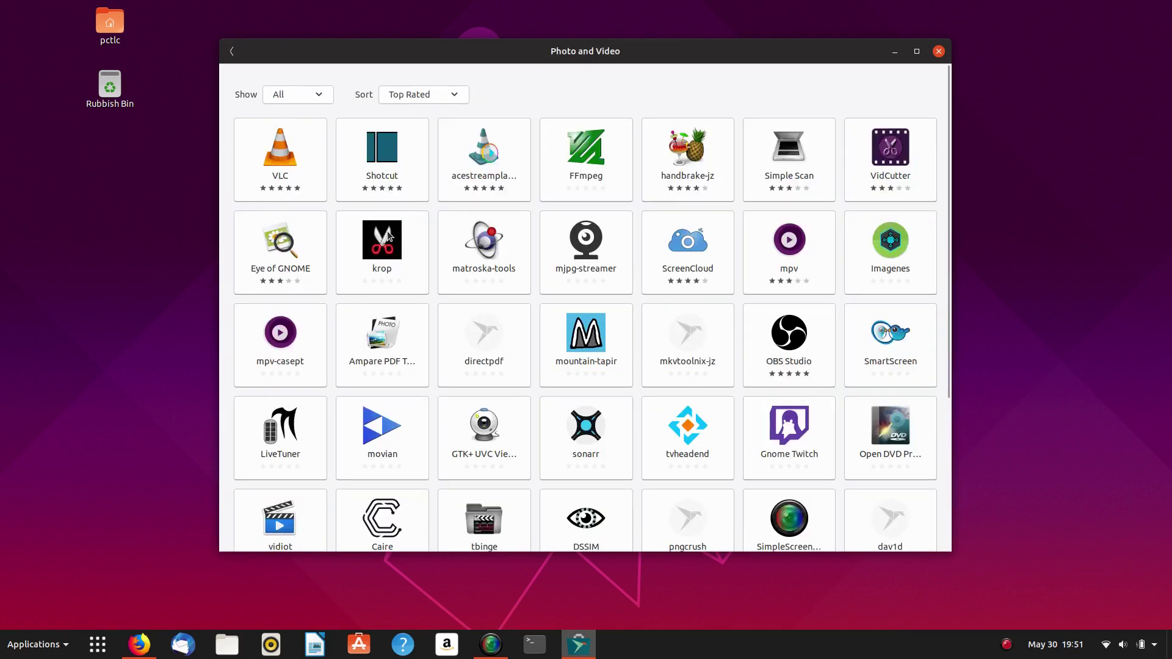
pyautogui.scroll(-5, 565, 194)
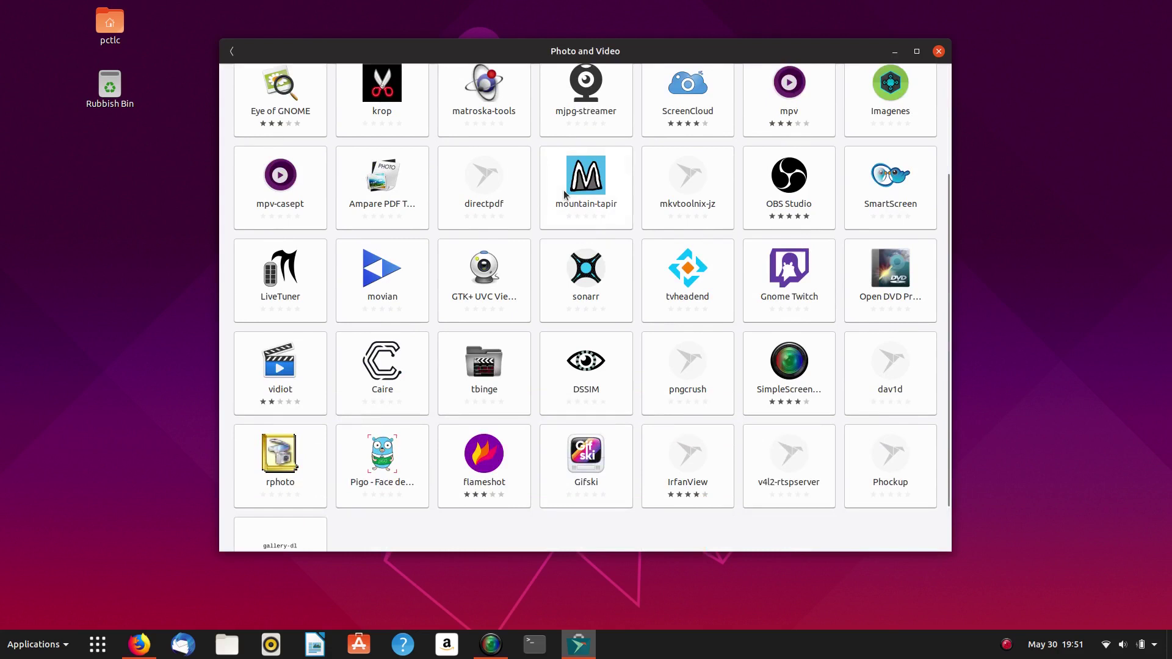
pyautogui.scroll(-2, 564, 194)
pyautogui.scroll(7, 340, 83)
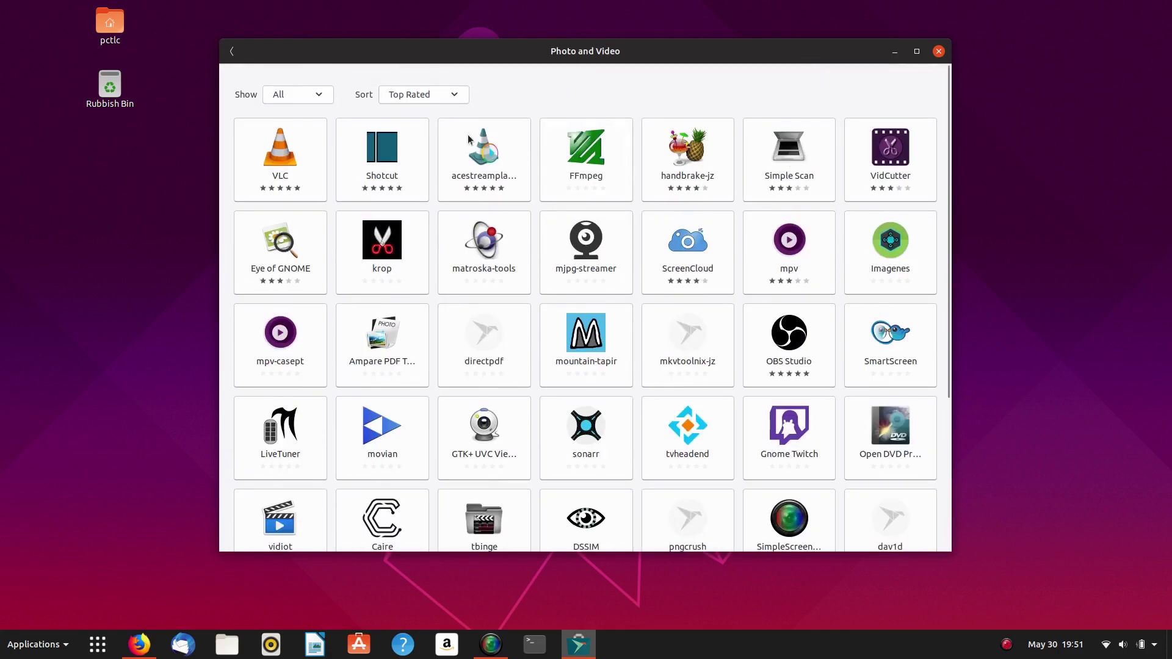
pyautogui.click(231, 50)
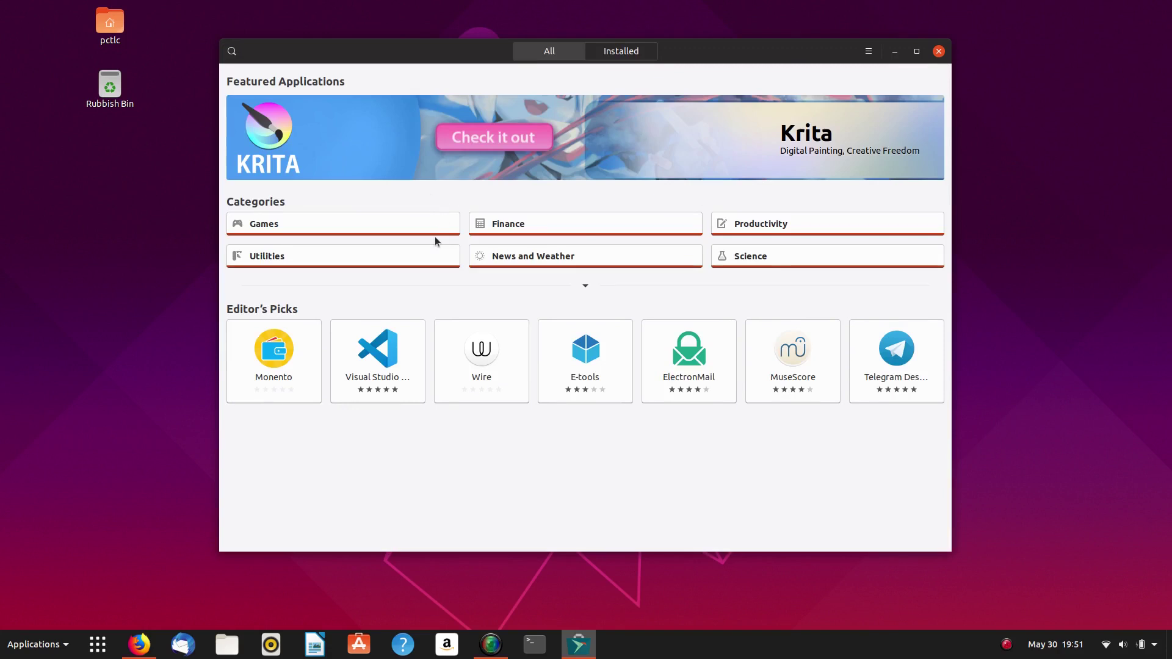
# Open Telegram Desktop from Editor's Picks and review its version 1.7.0, 98.2 MB details
pyautogui.click(873, 357)
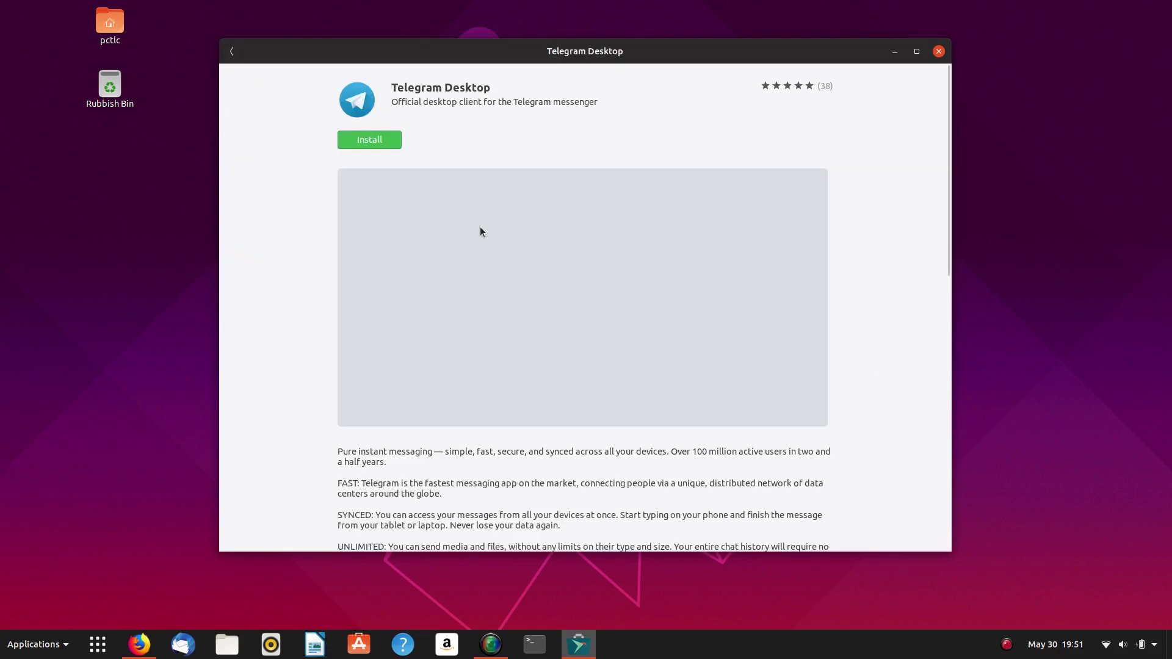
pyautogui.scroll(-10, 444, 279)
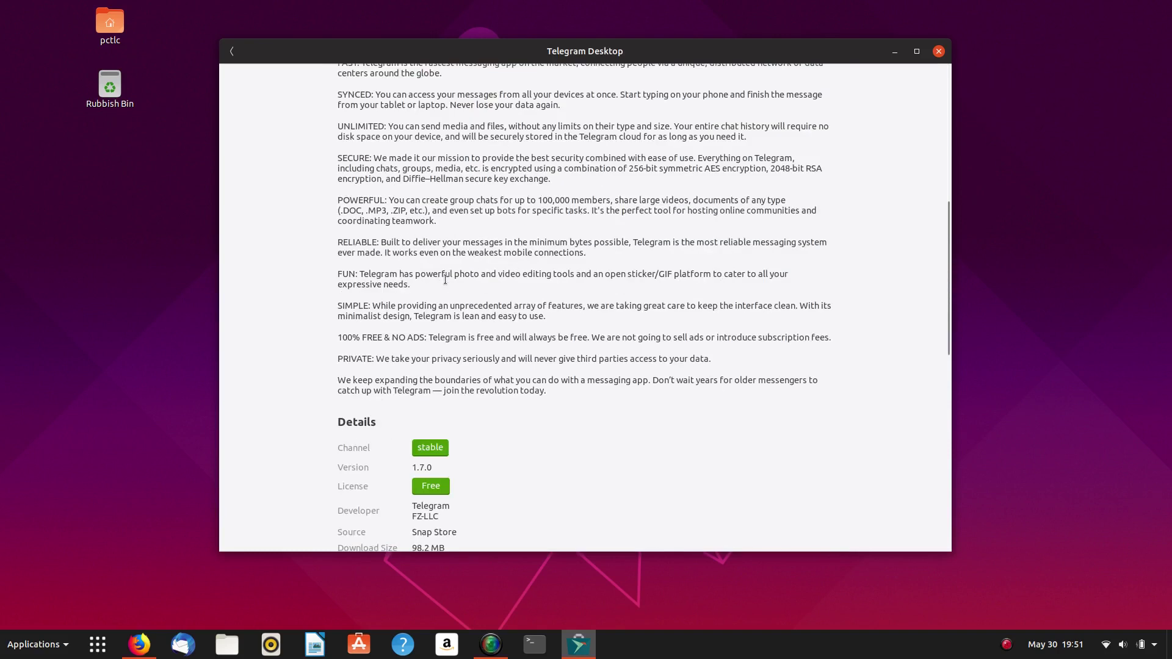
pyautogui.scroll(-5, 445, 279)
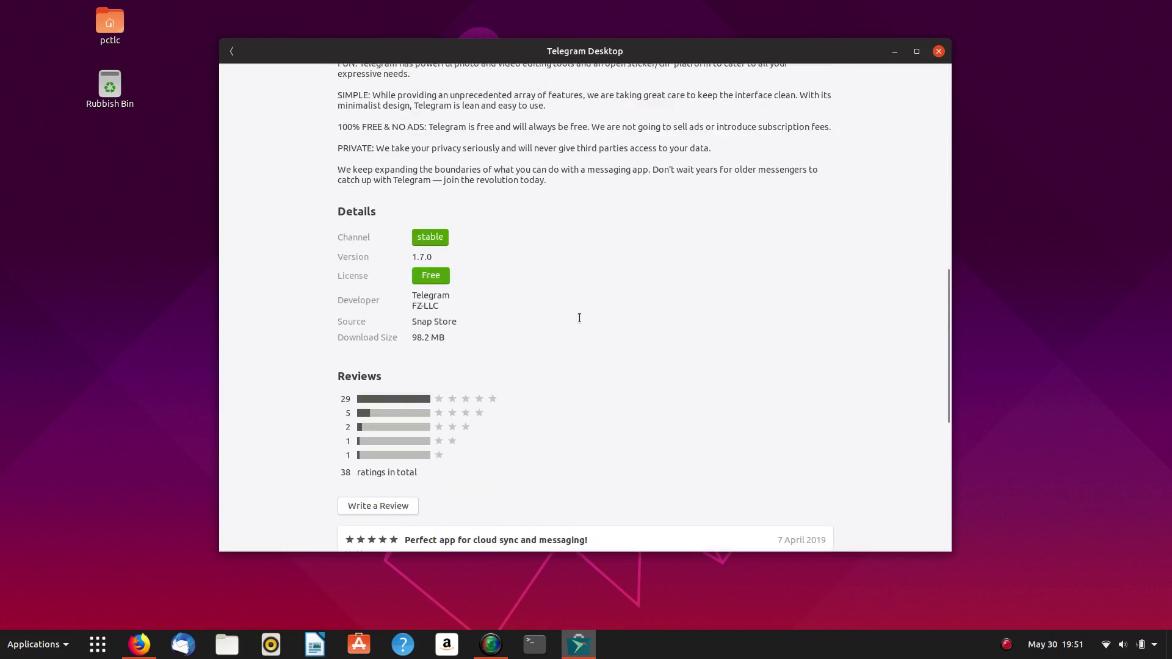
pyautogui.scroll(15, 579, 318)
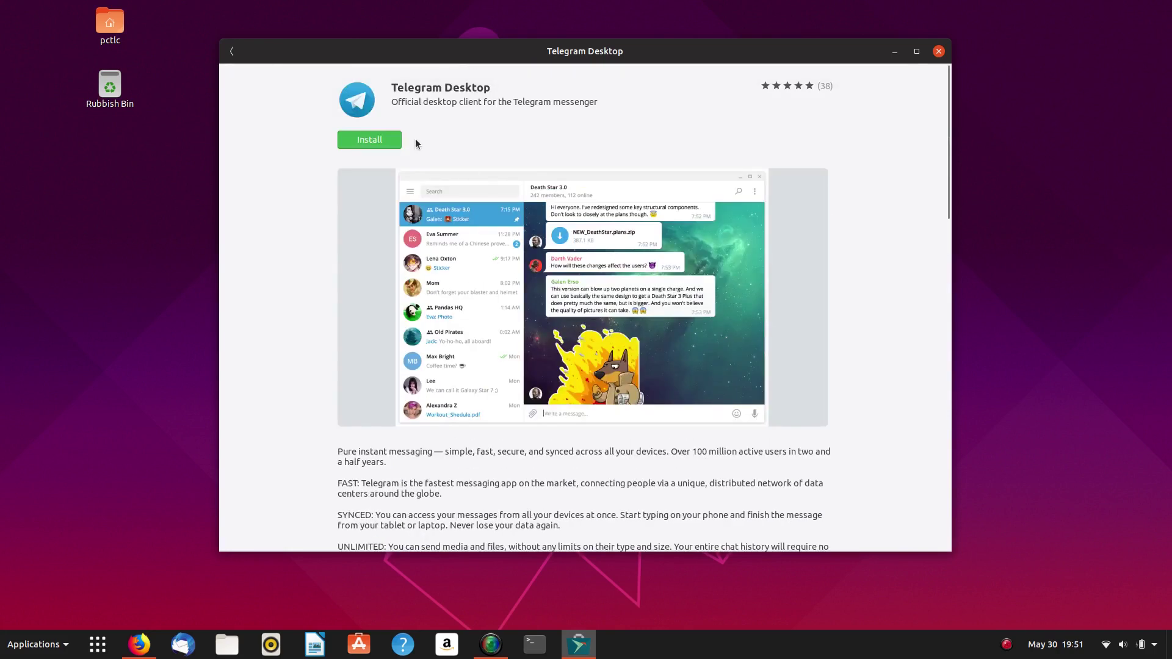
# Install Telegram Desktop, authenticating with the account password when prompted
pyautogui.click(366, 139)
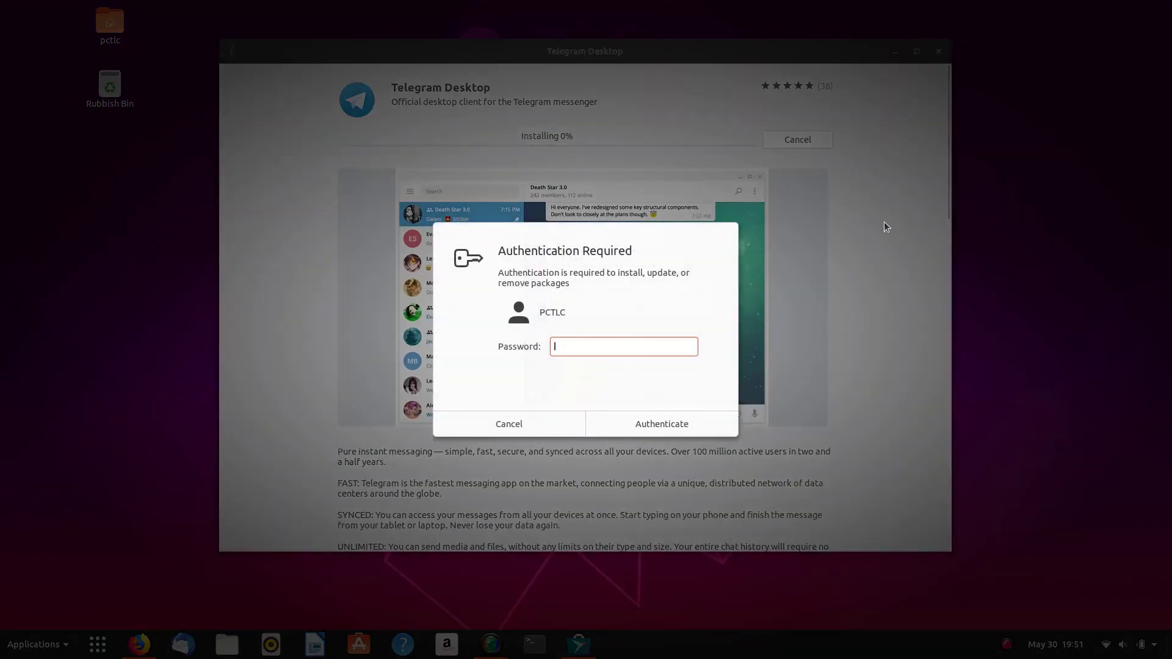
pyautogui.write('********')
pyautogui.press('Return')
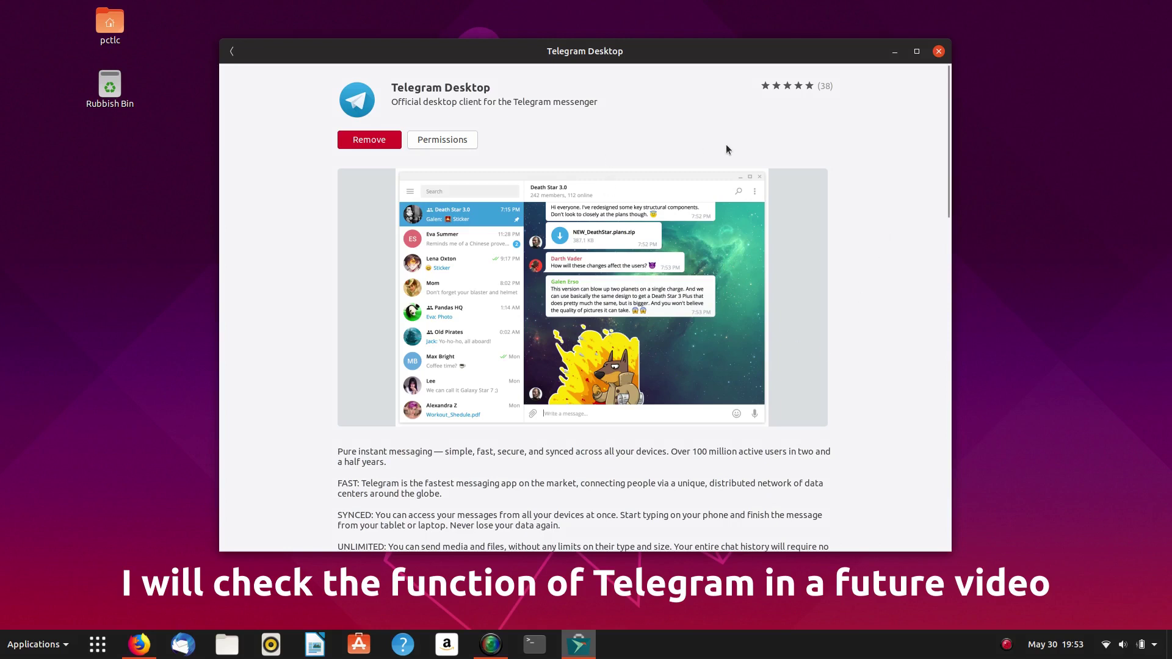
pyautogui.scroll(-5, 570, 152)
pyautogui.scroll(5, 580, 158)
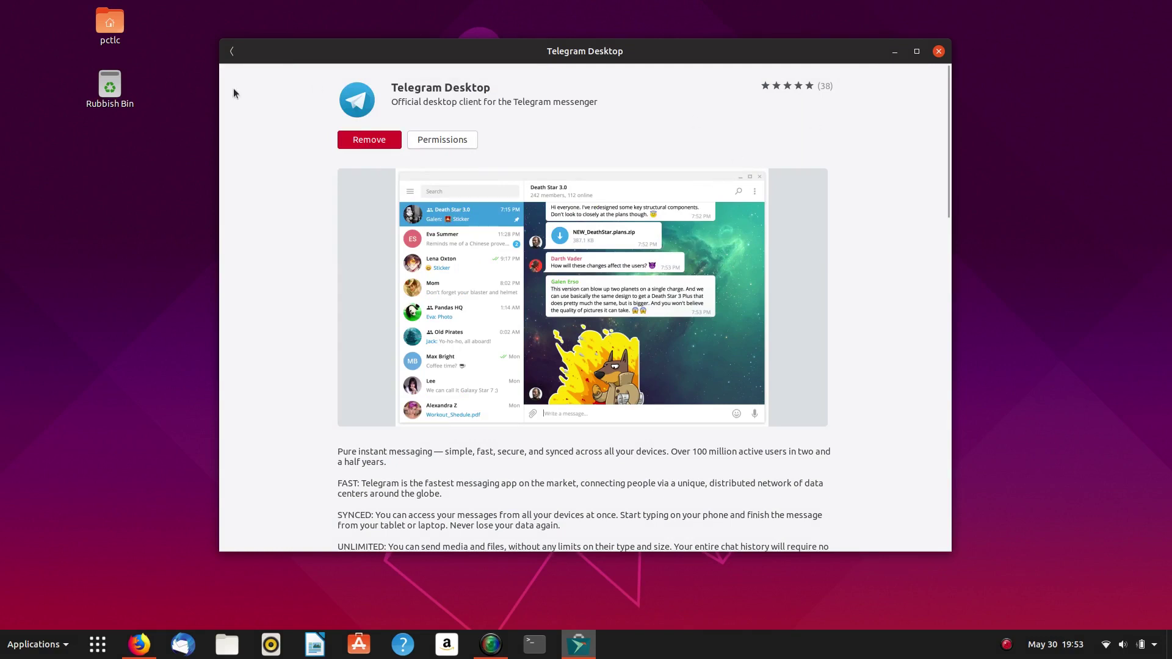
# Return to the home page and confirm Telegram Desktop appears in the Installed list
pyautogui.click(231, 51)
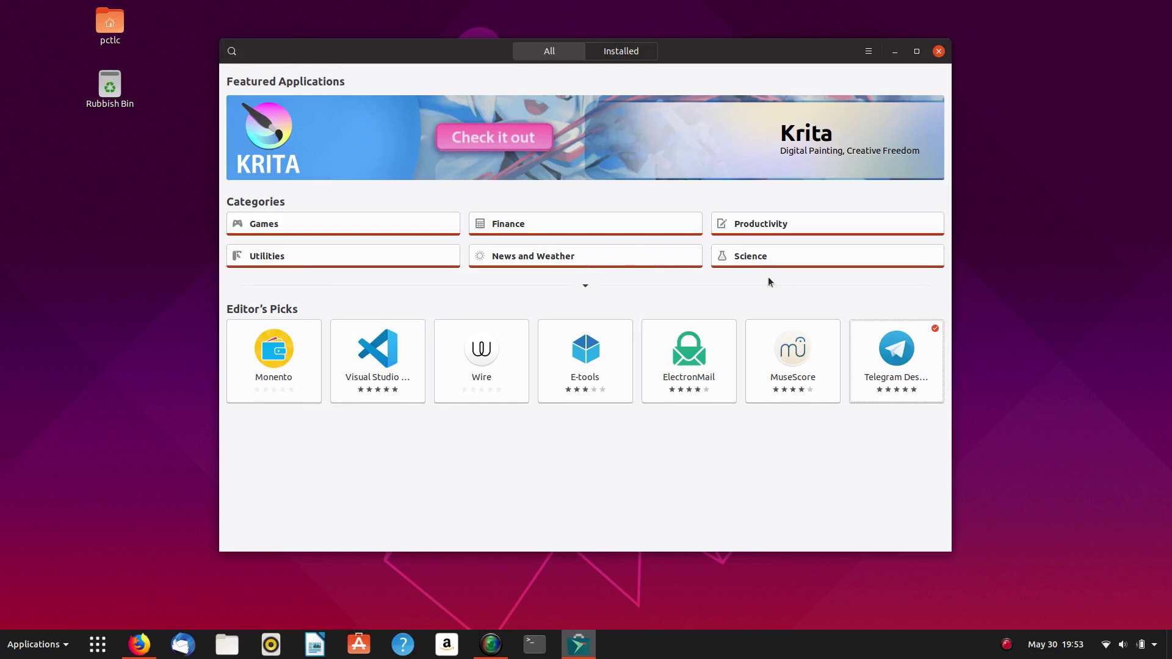
pyautogui.click(585, 285)
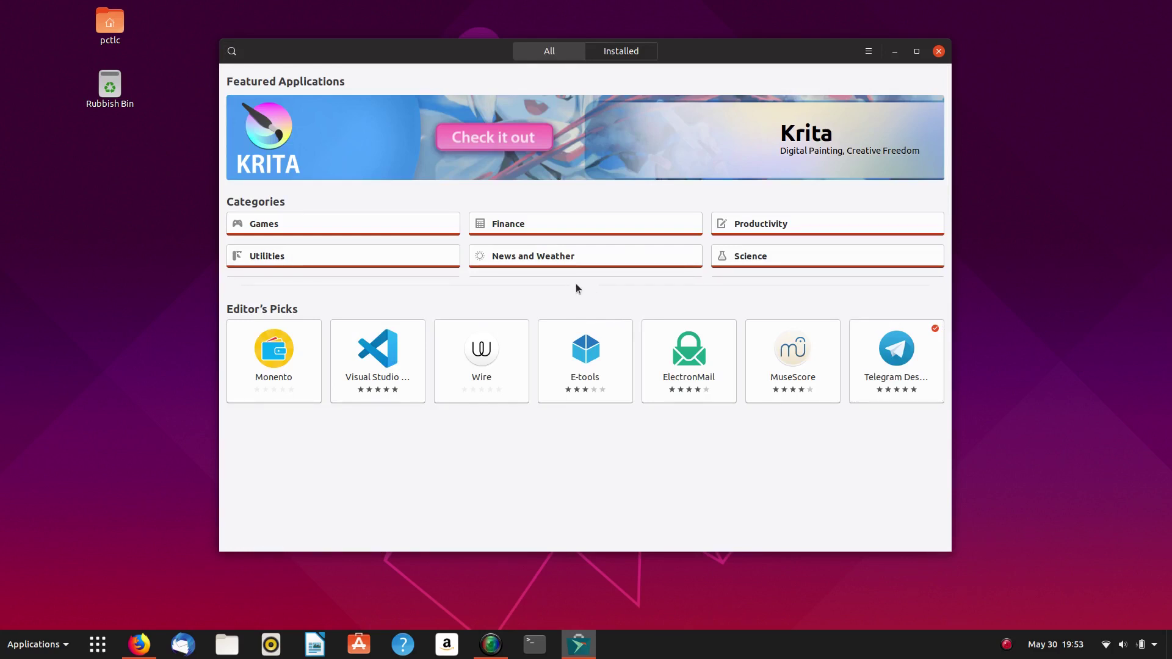
pyautogui.click(598, 51)
pyautogui.scroll(-2, 531, 247)
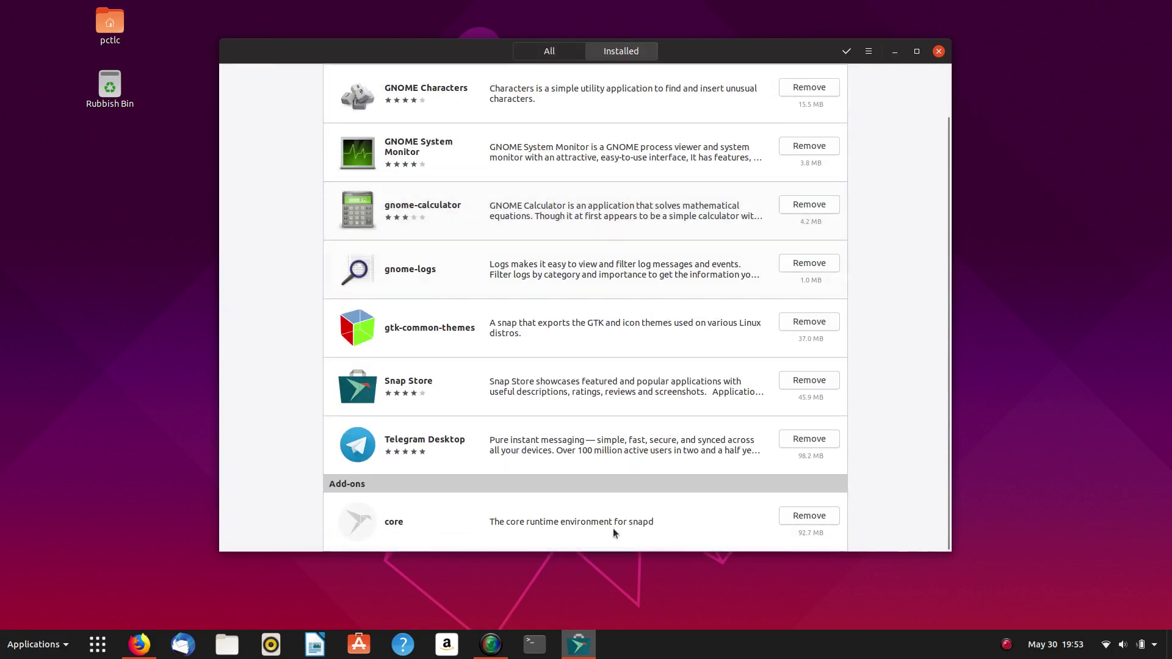
pyautogui.scroll(2, 537, 305)
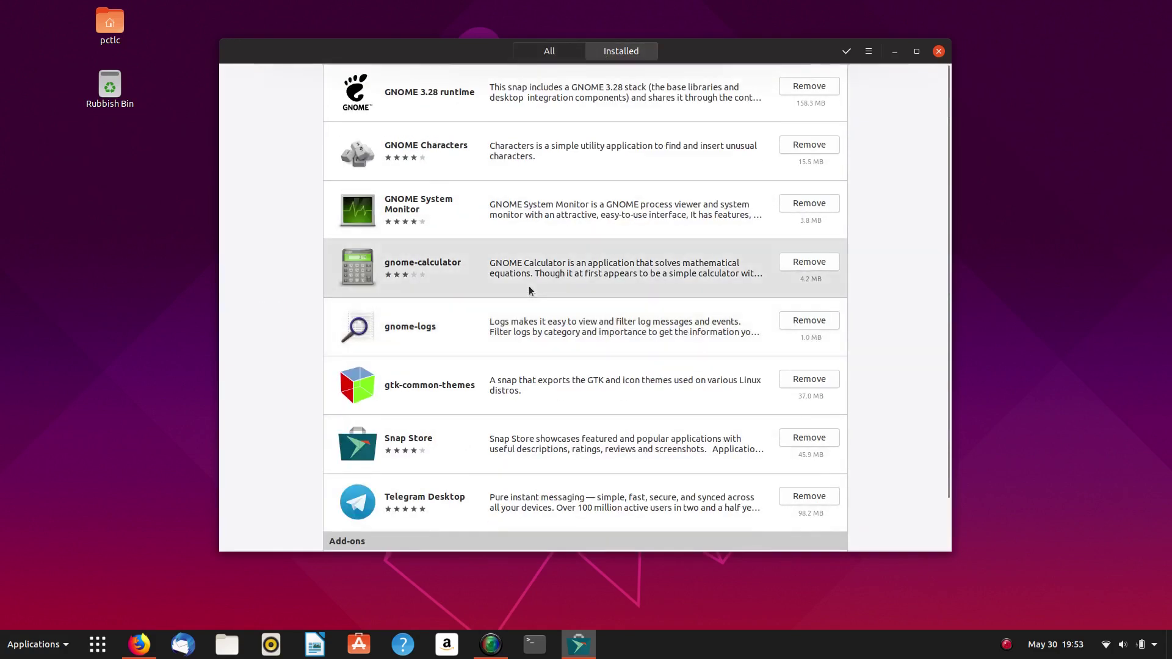
# Switch back to All, open the Photo and Video category, then return home
pyautogui.click(550, 53)
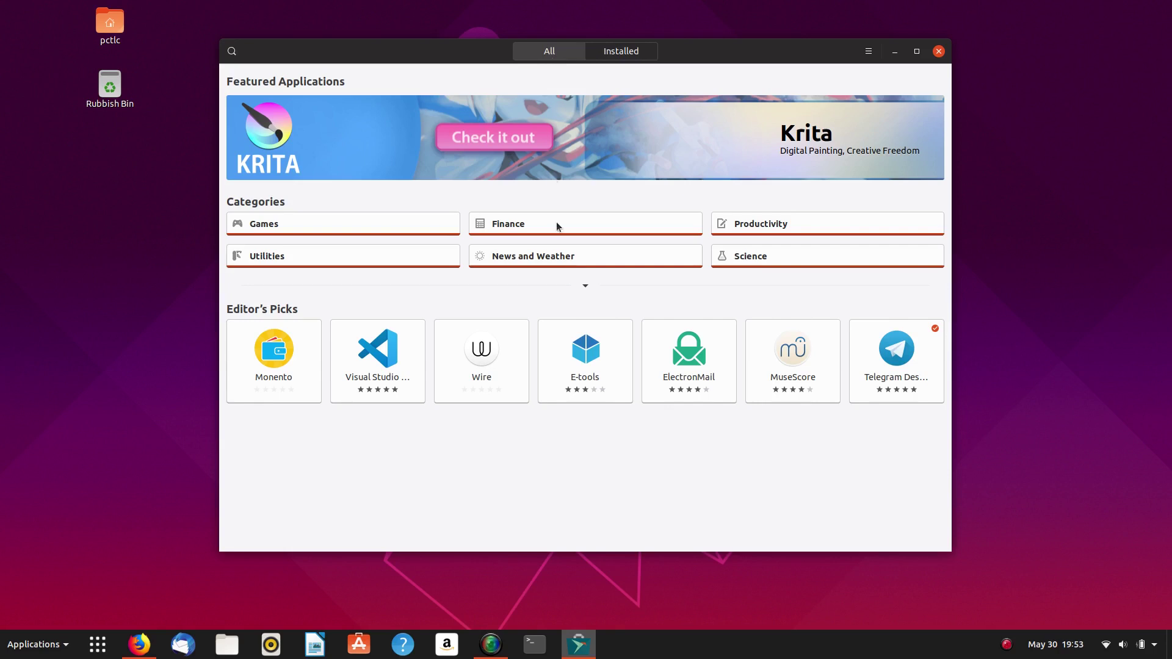
pyautogui.click(585, 284)
pyautogui.click(758, 396)
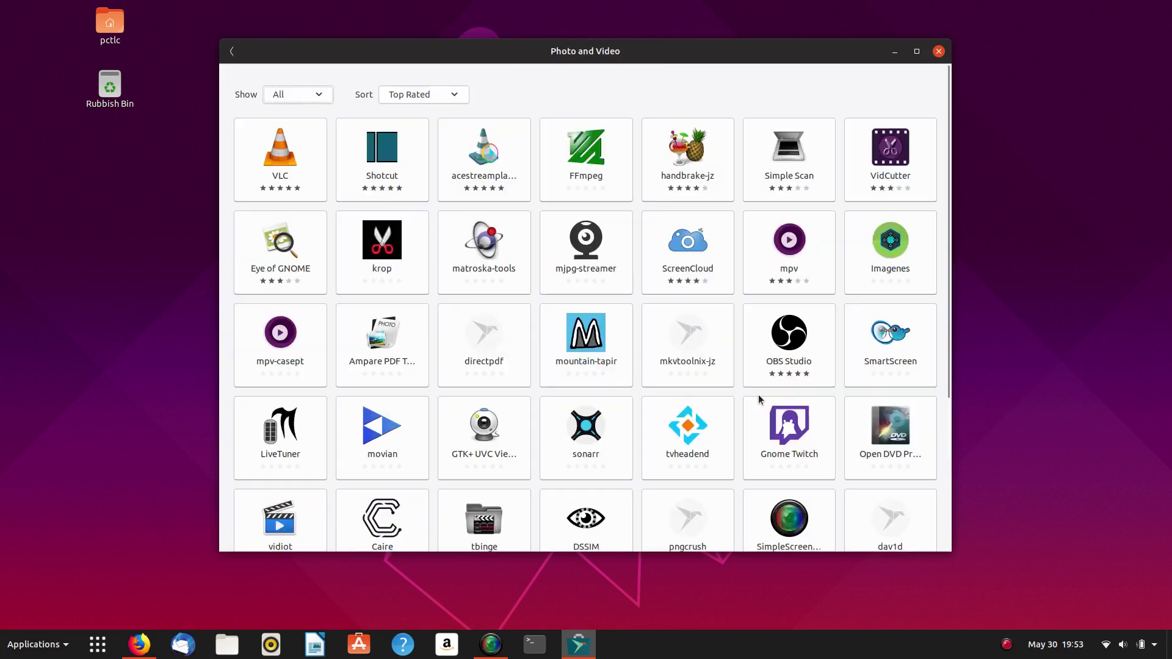
pyautogui.click(232, 52)
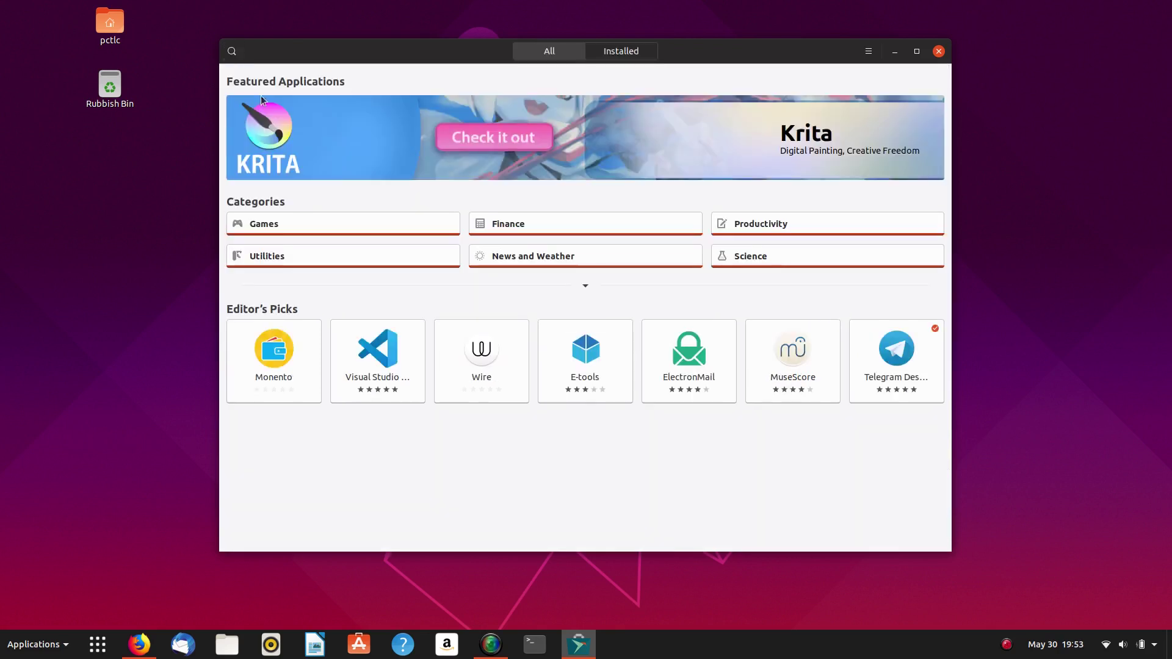
# Expand the category list and open Music and Audio
pyautogui.click(586, 286)
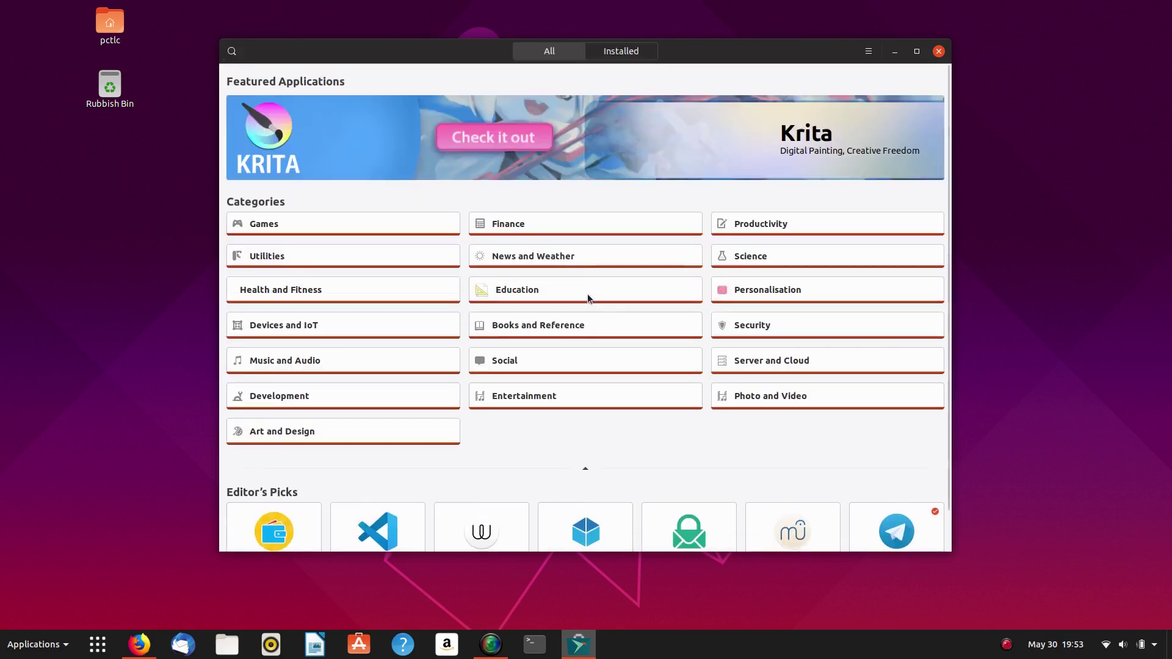
pyautogui.click(378, 354)
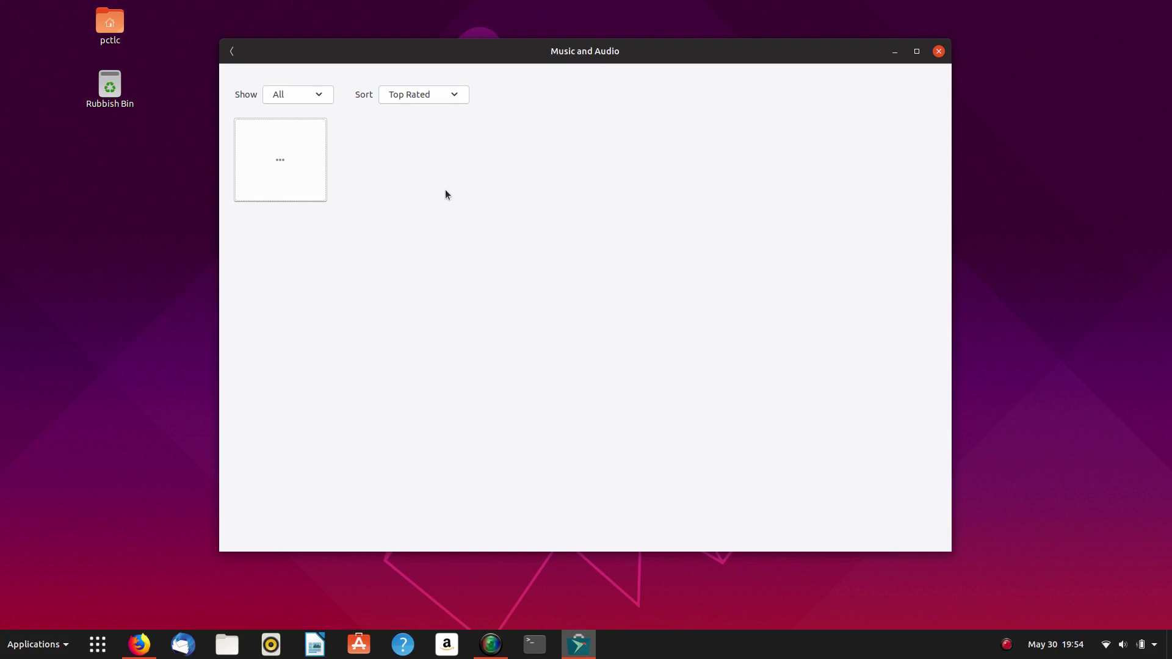
# Leave Music and Audio and return to the home page
pyautogui.click(229, 50)
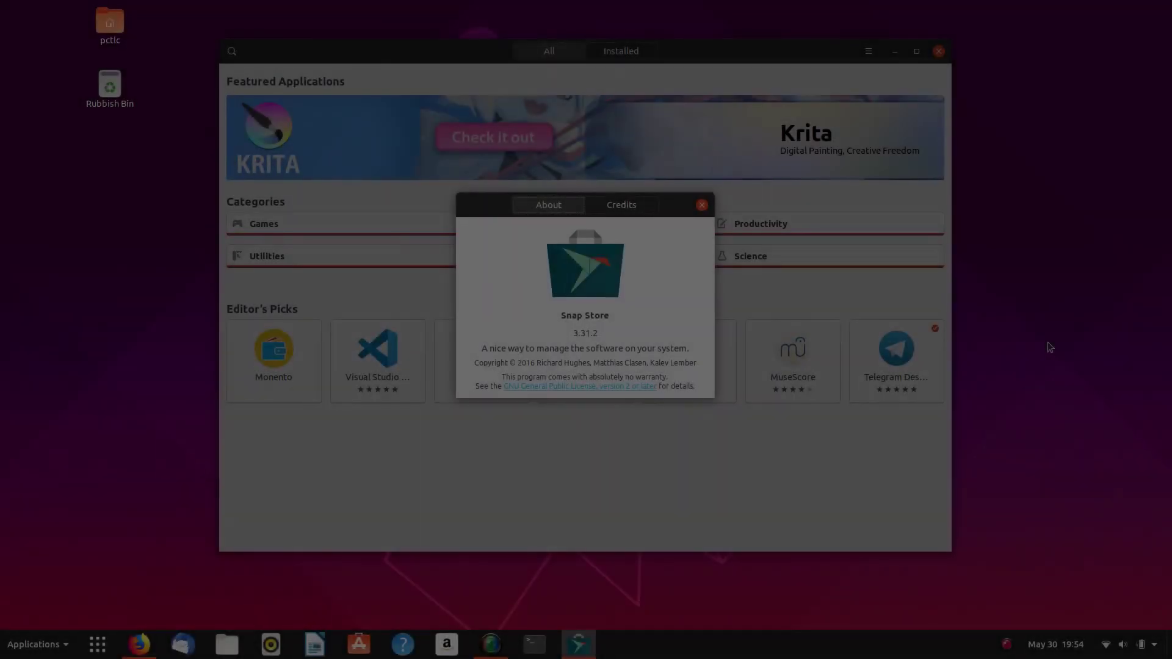